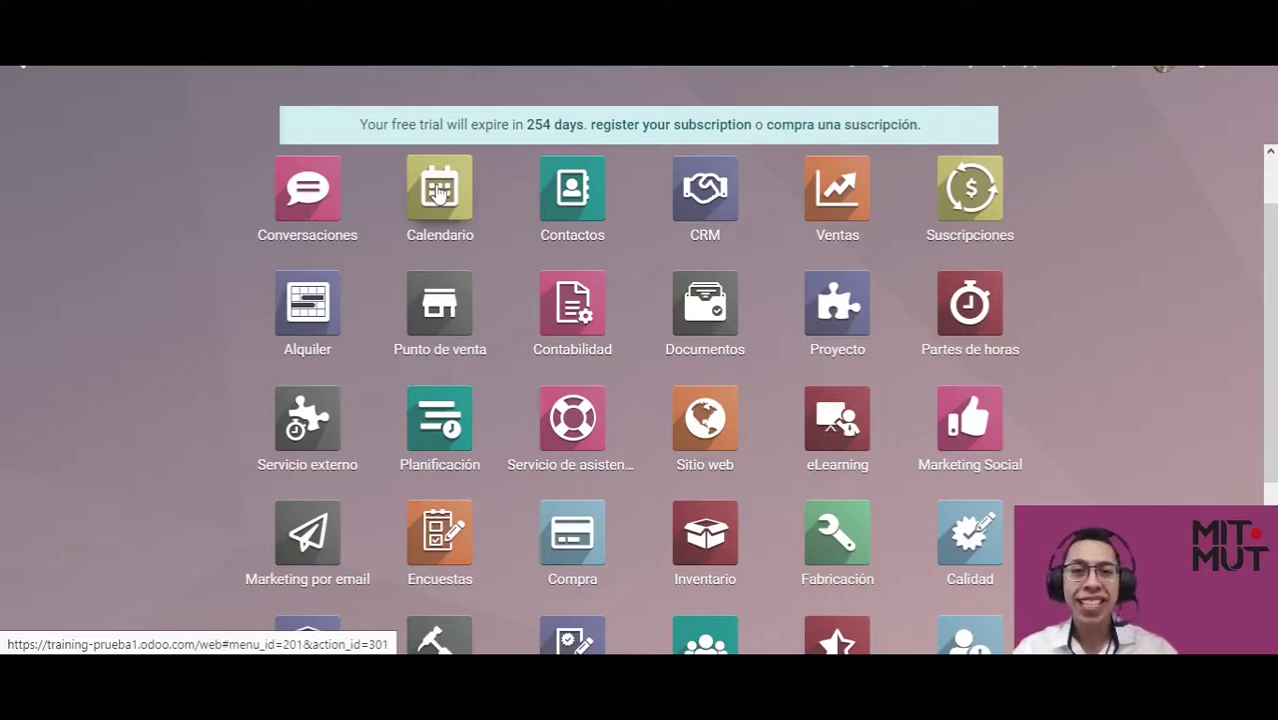
# Create a new online appointment type in the Calendar (Calendario) app and name it "Demostración".
pyautogui.click(437, 193)
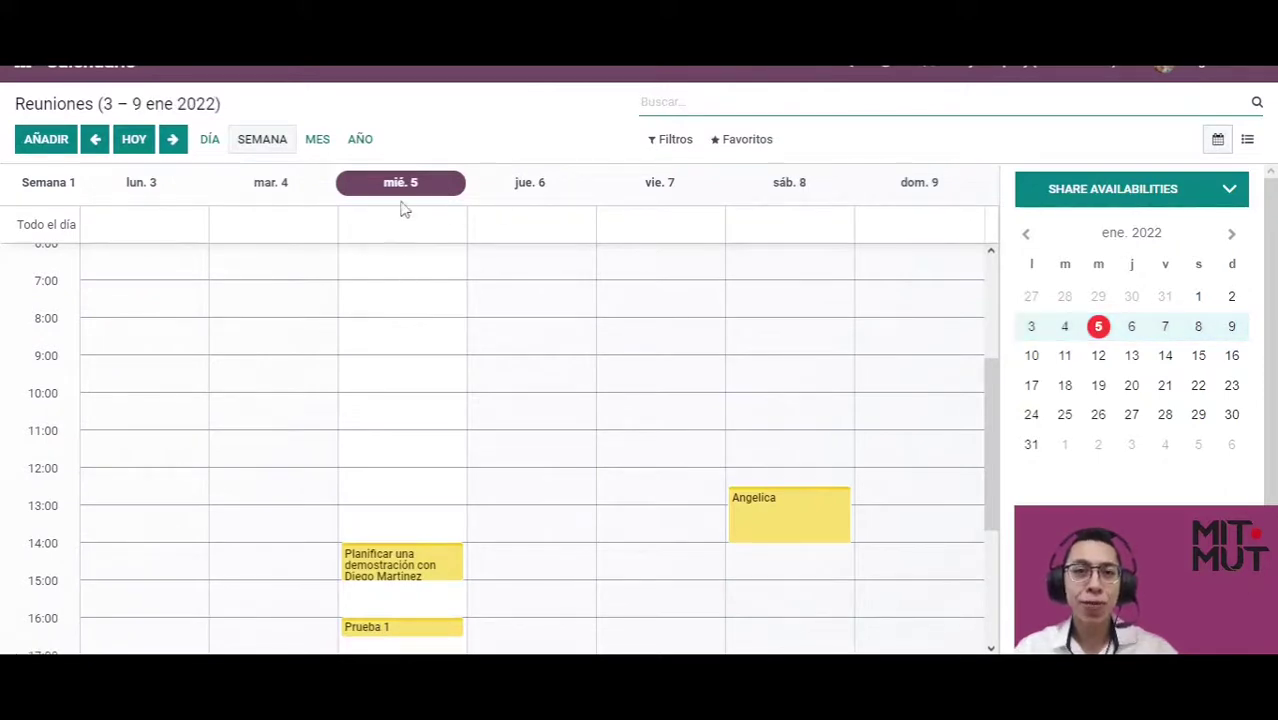
pyautogui.click(285, 69)
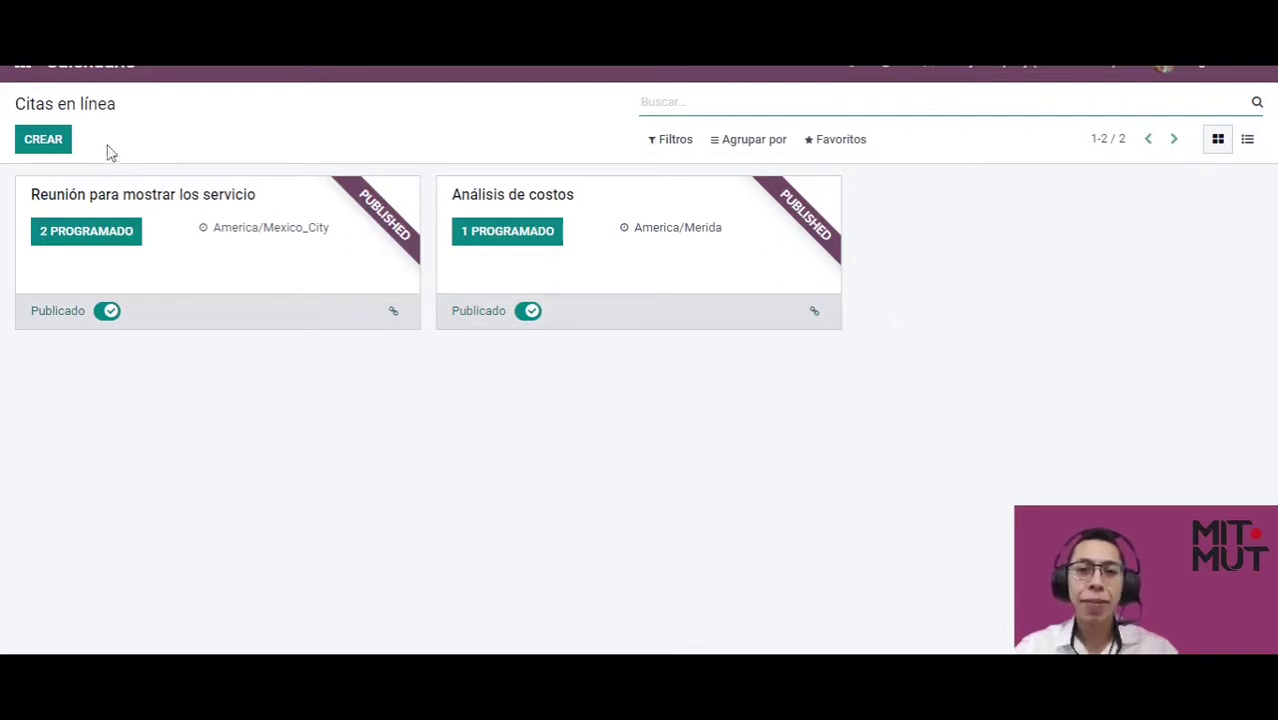
pyautogui.click(33, 142)
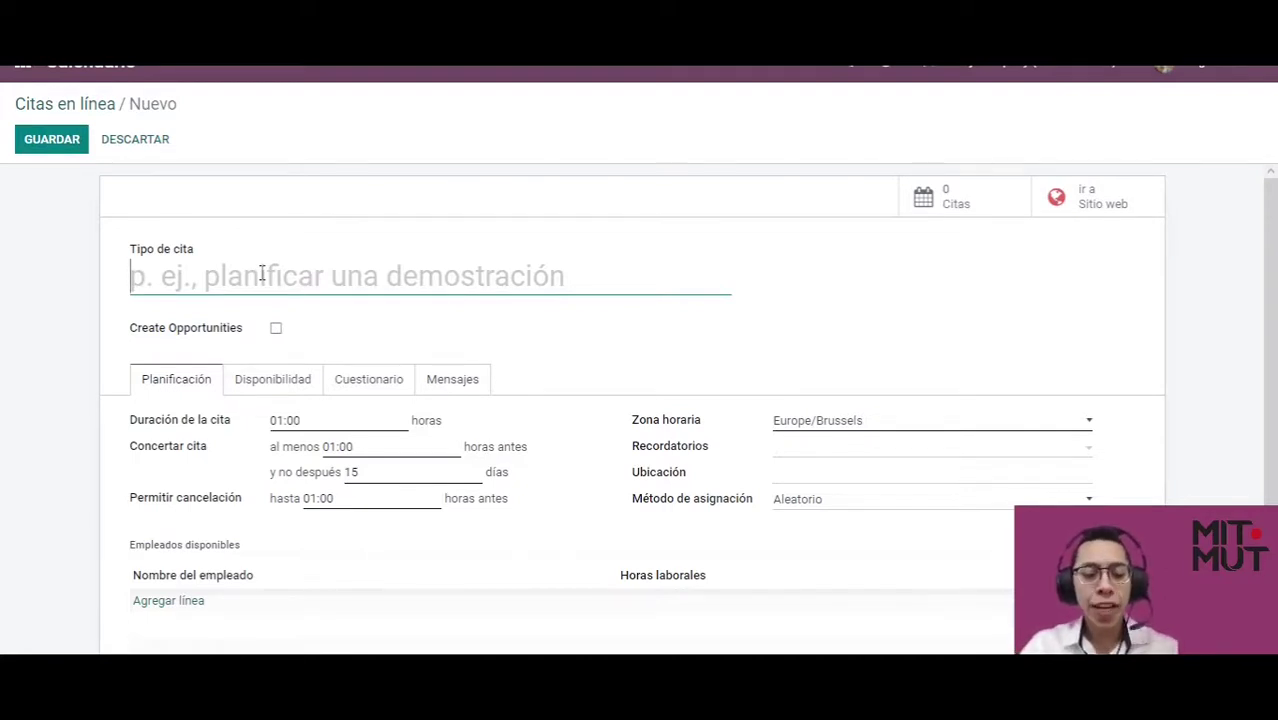
pyautogui.write('Demostra')
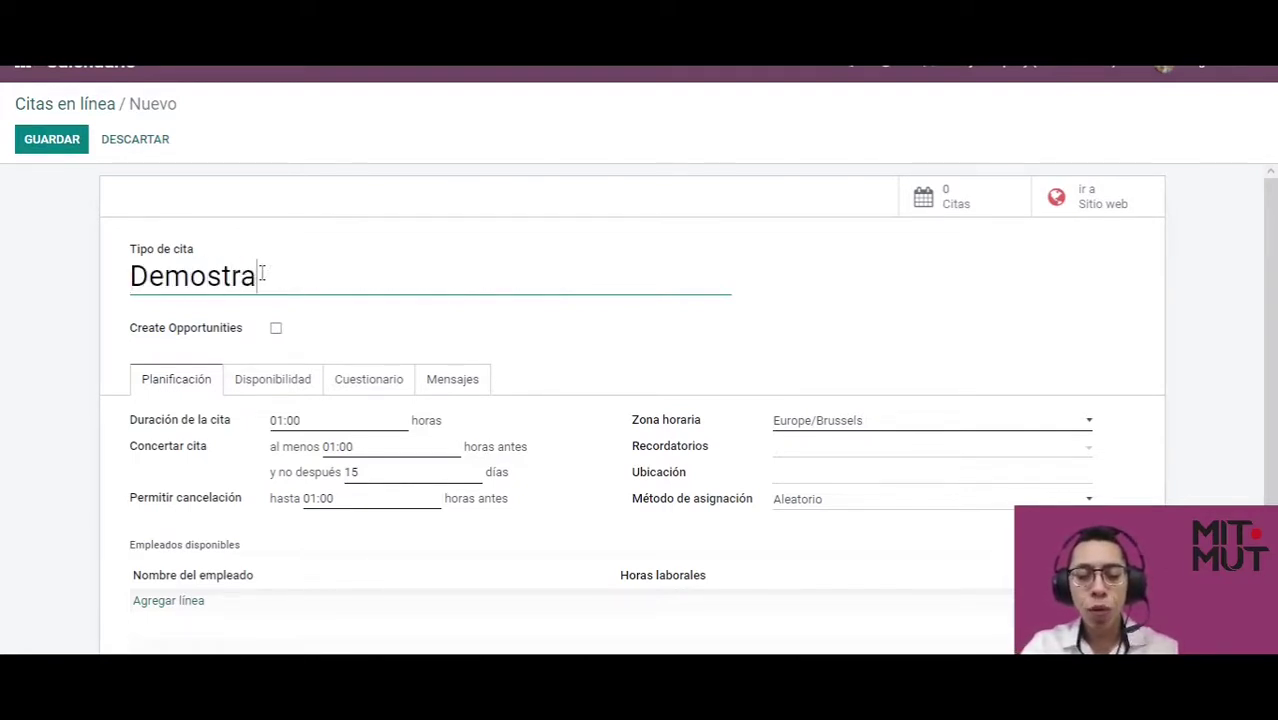
pyautogui.write('ción')
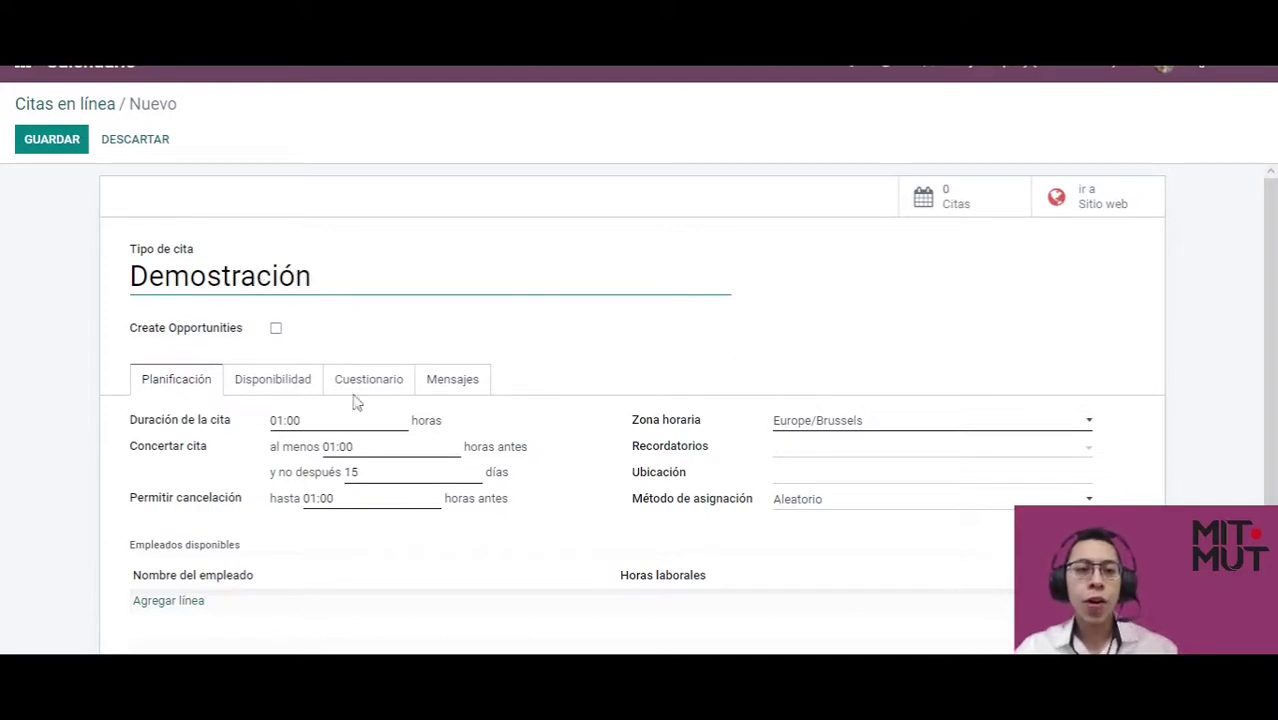
# Set the latest scheduling limit of the appointment type to 30 days ahead.
pyautogui.click(303, 420)
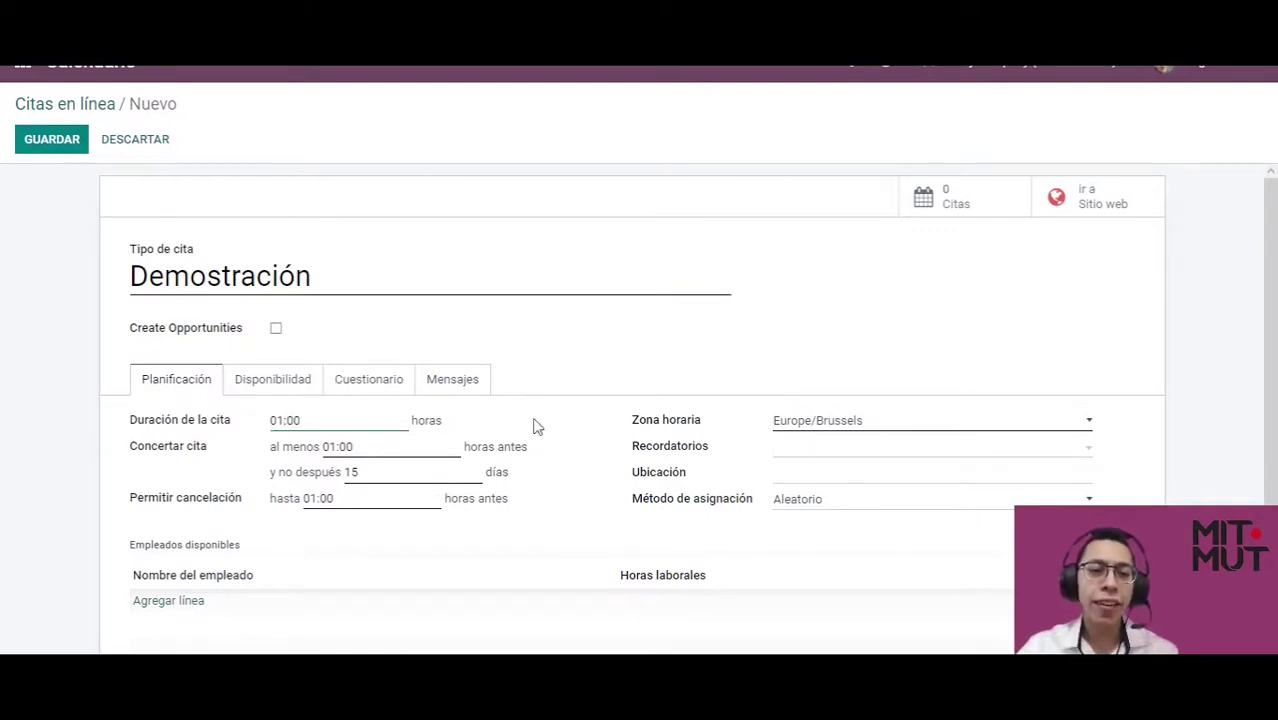
pyautogui.scroll(-1, 537, 426)
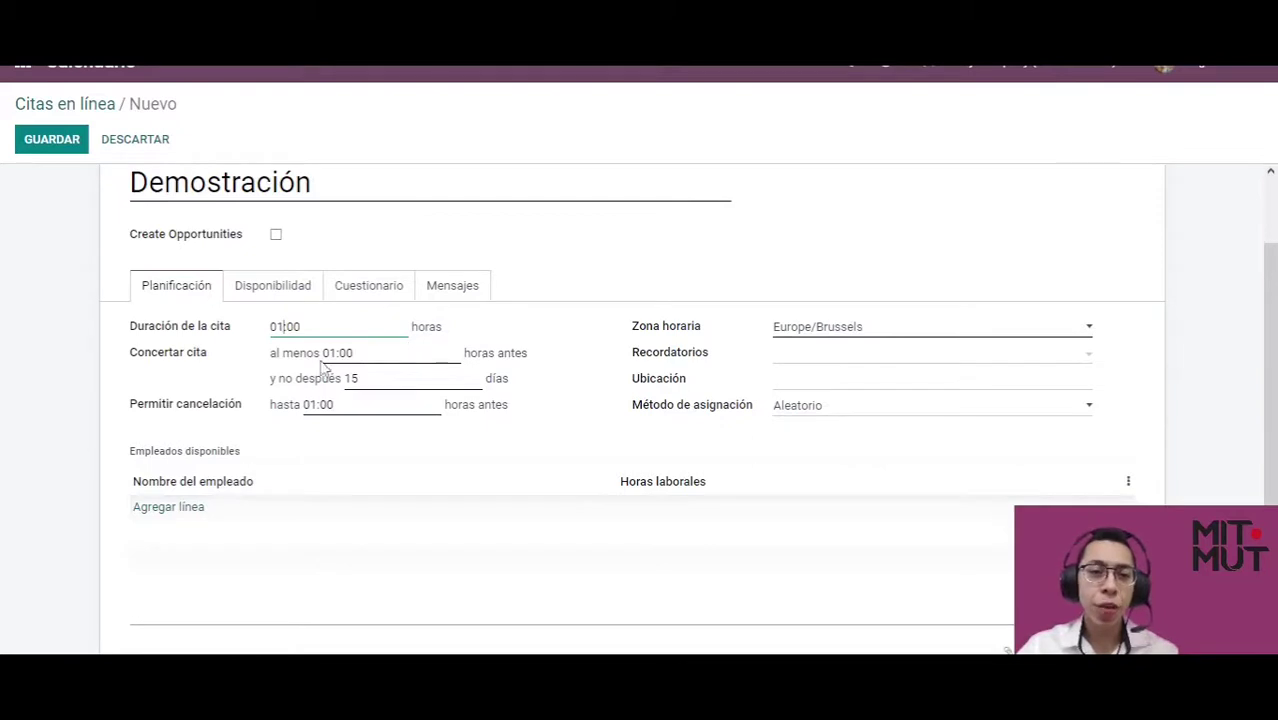
pyautogui.click(376, 353)
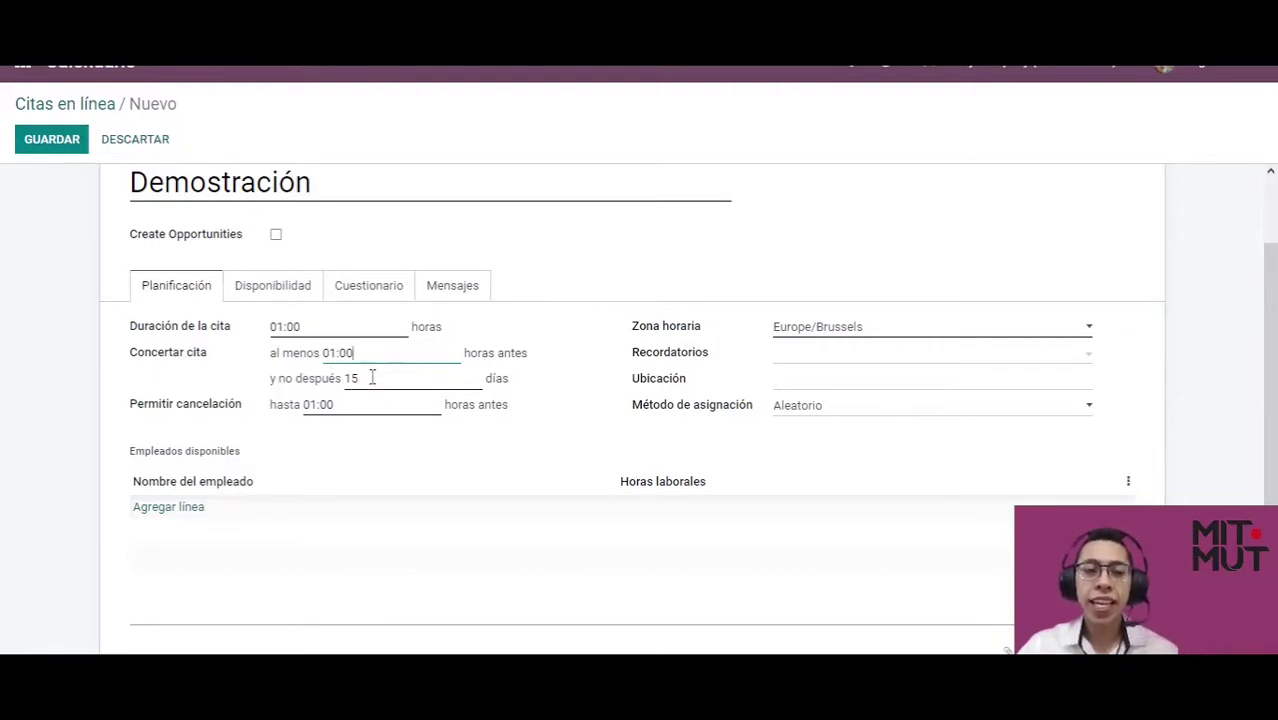
pyautogui.moveTo(363, 378); pyautogui.dragTo(320, 395)
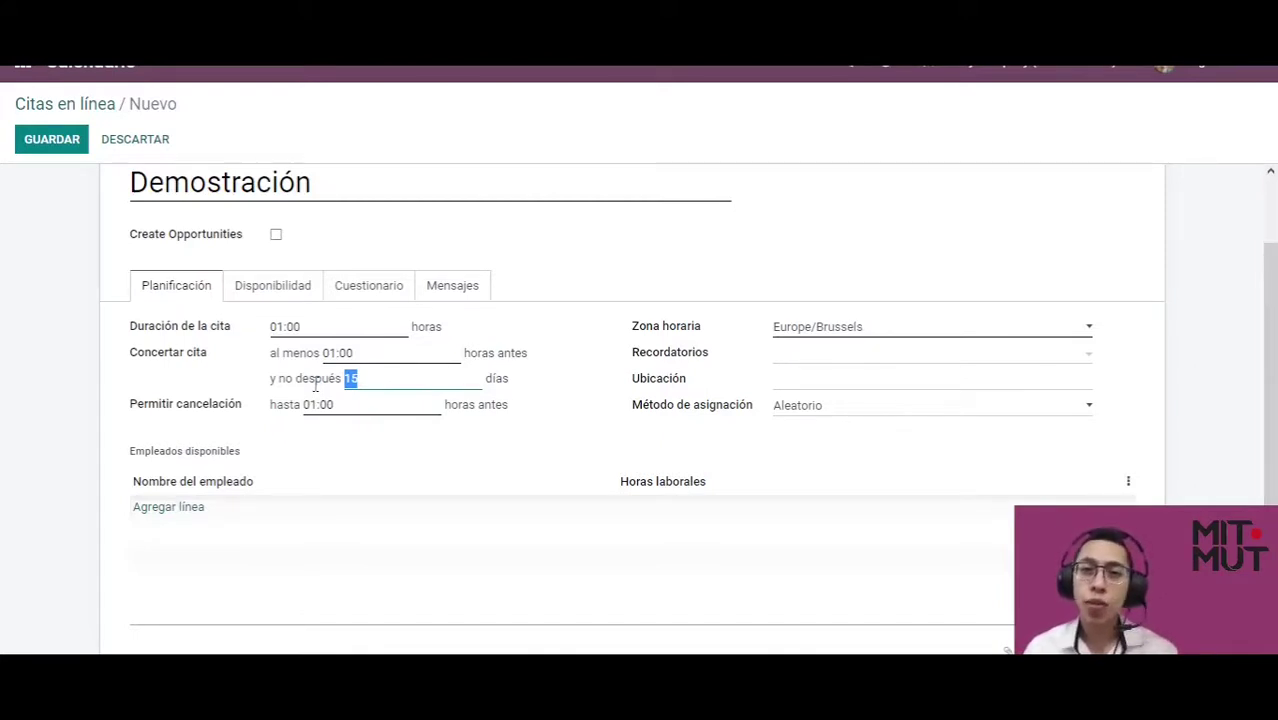
pyautogui.press('BackSpace')
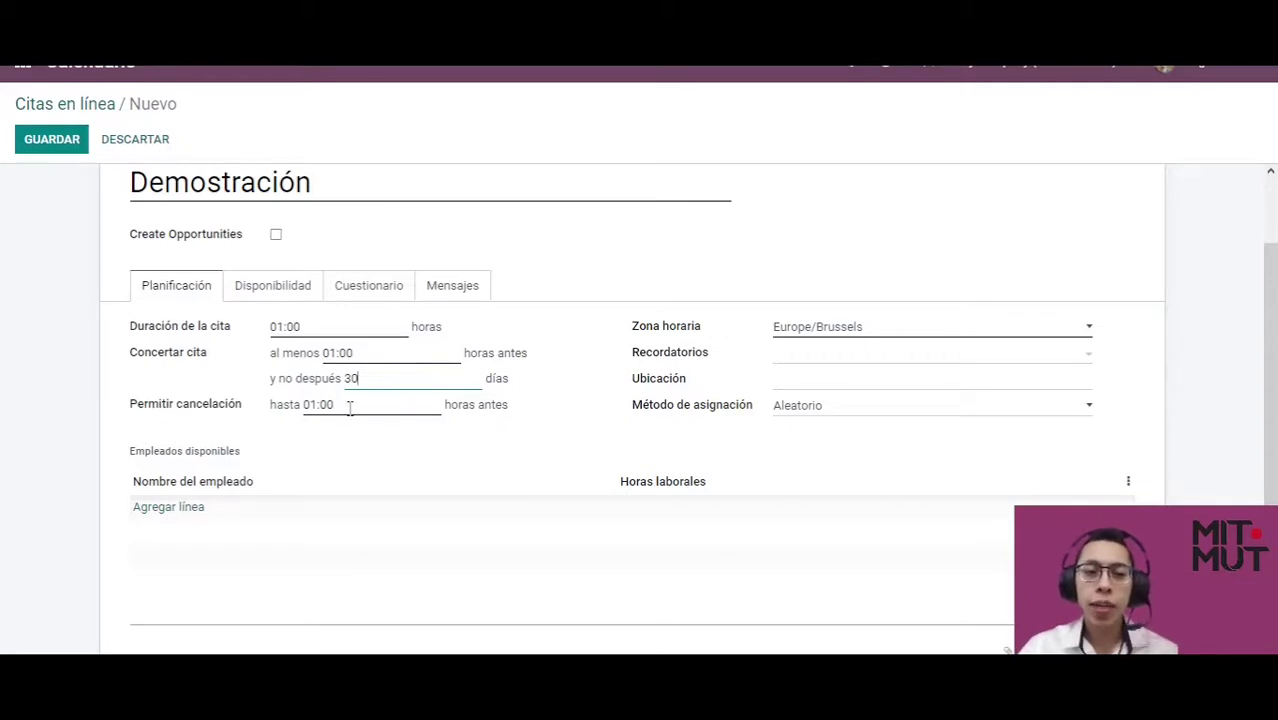
pyautogui.click(349, 405)
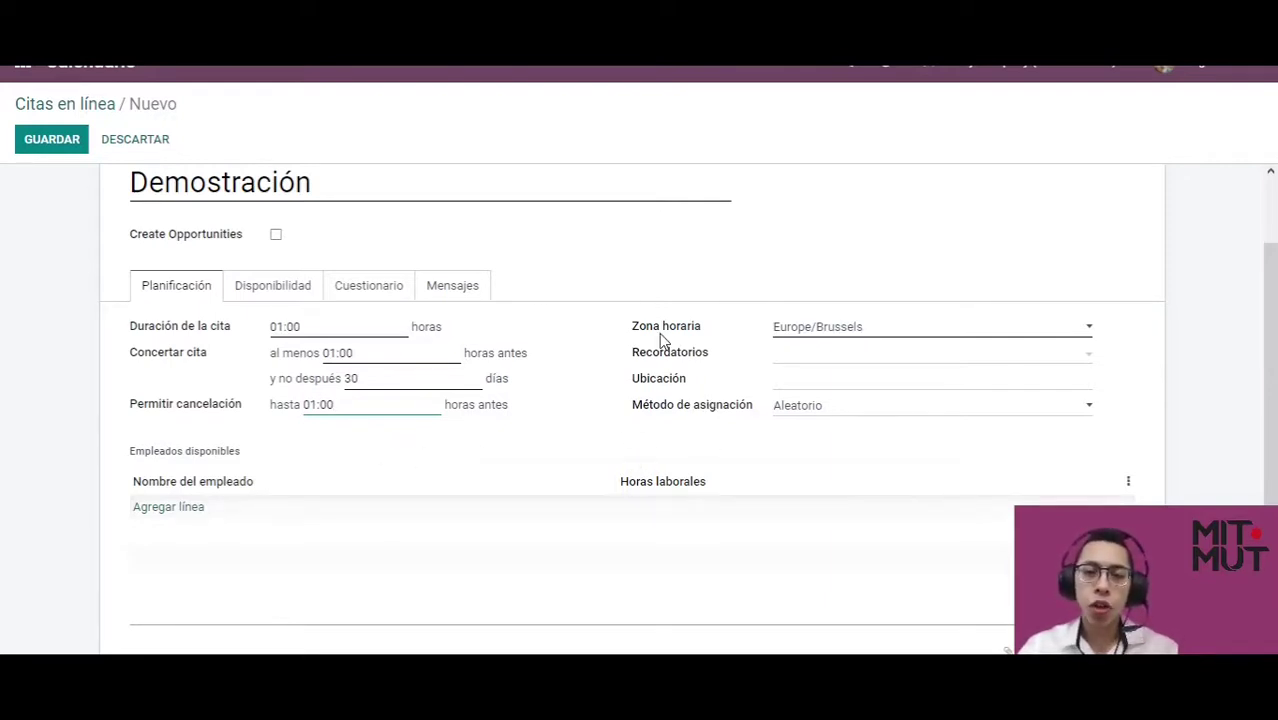
# Set the appointment time zone to America/Mexico_City and add the "Notificación - 15 minutos" reminder.
pyautogui.moveTo(677, 339)
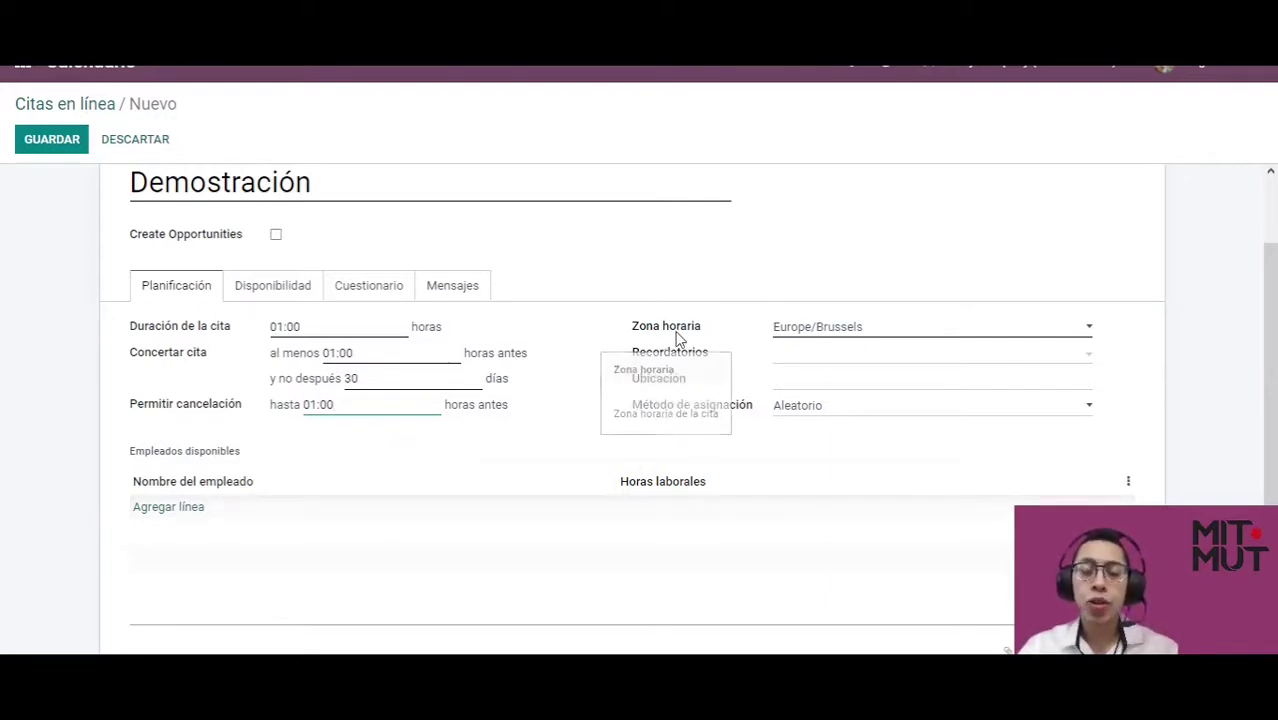
pyautogui.click(944, 327)
pyautogui.scroll(4, 985, 559)
pyautogui.scroll(15, 985, 559)
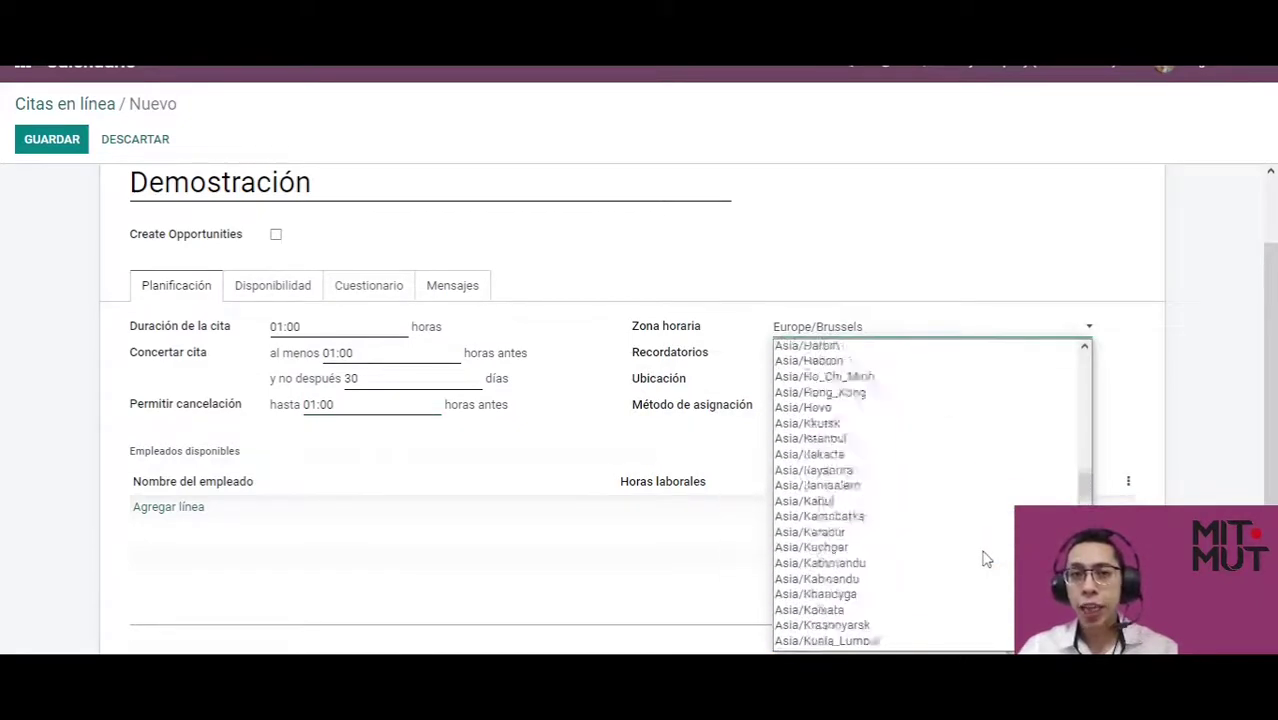
pyautogui.scroll(6, 985, 559)
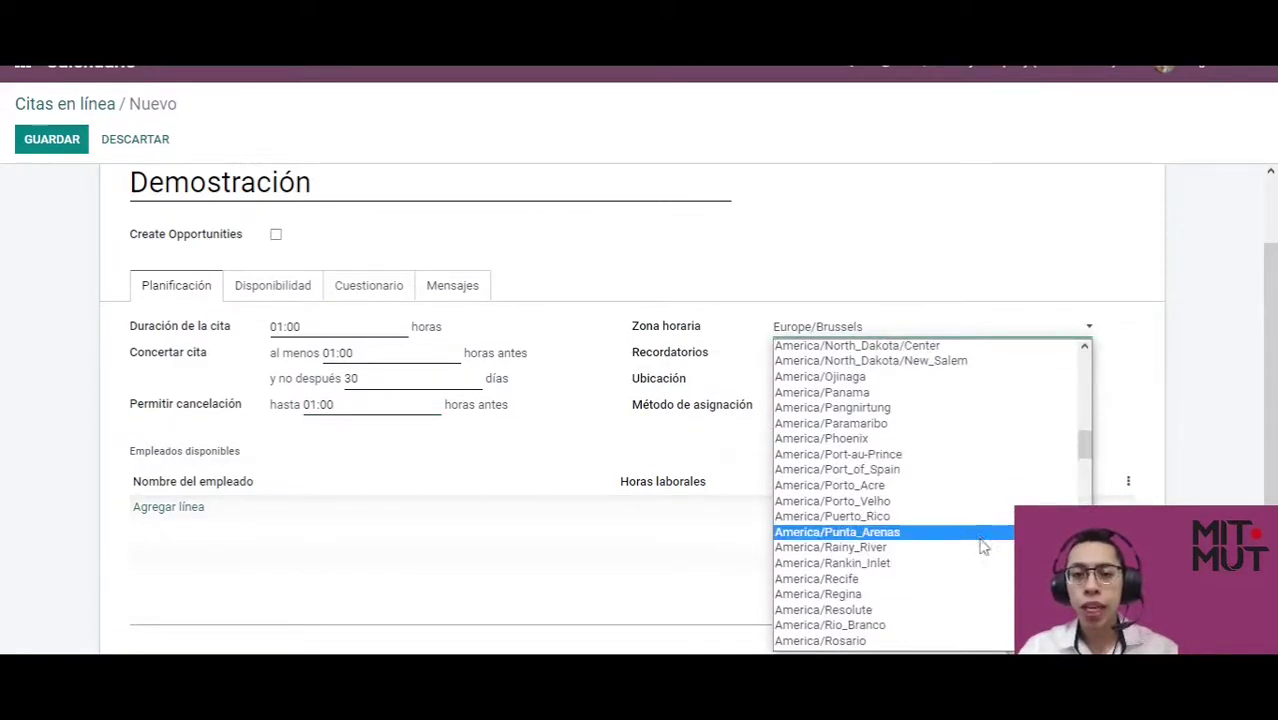
pyautogui.scroll(-4, 983, 542)
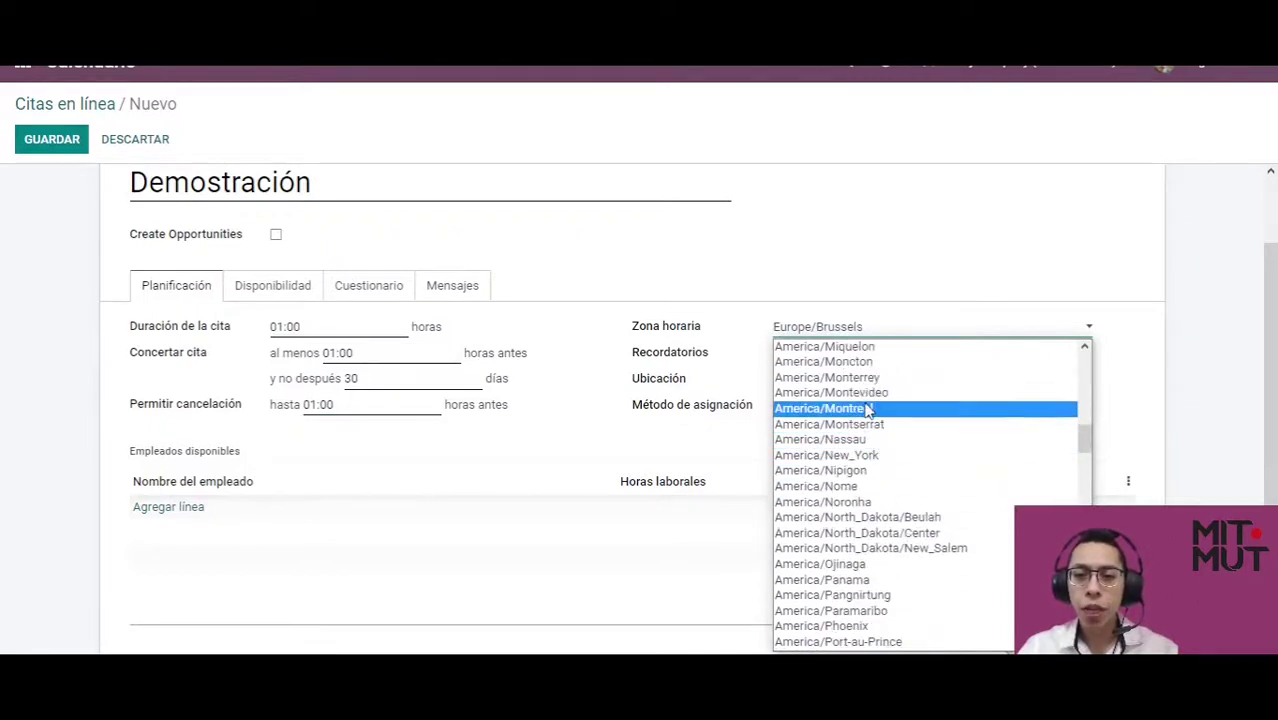
pyautogui.scroll(4, 866, 424)
pyautogui.click(862, 518)
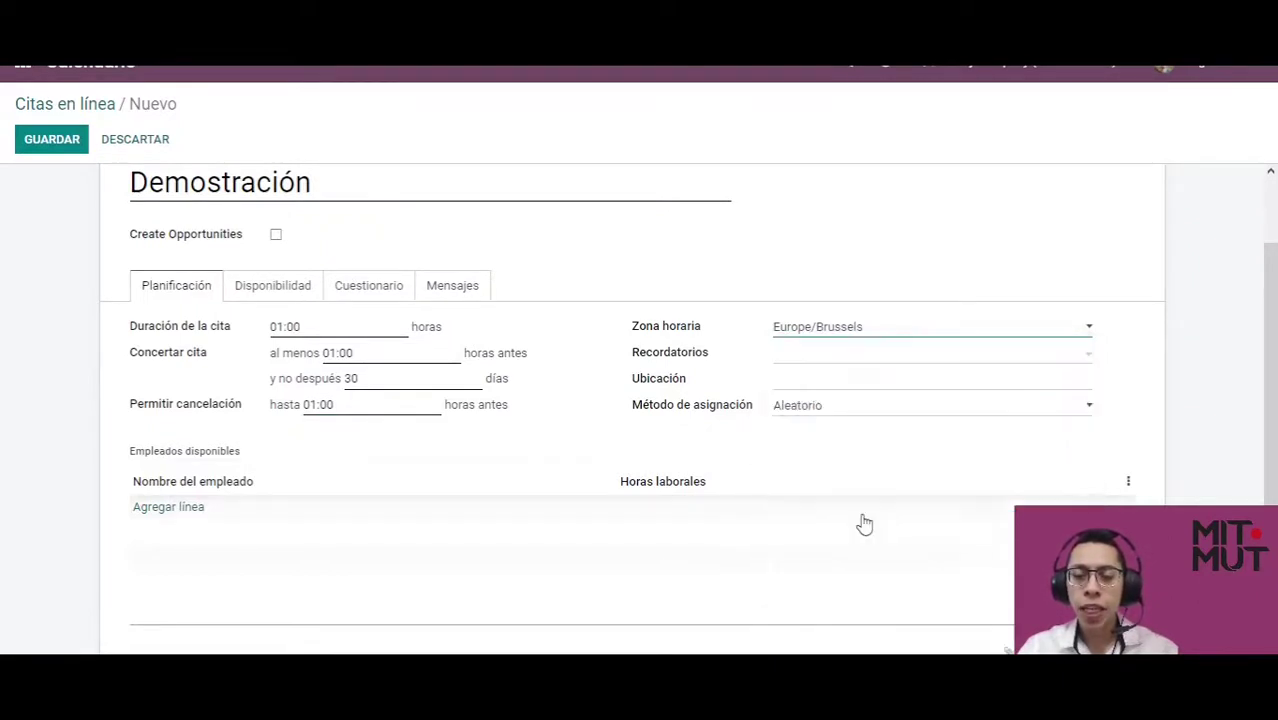
pyautogui.click(820, 360)
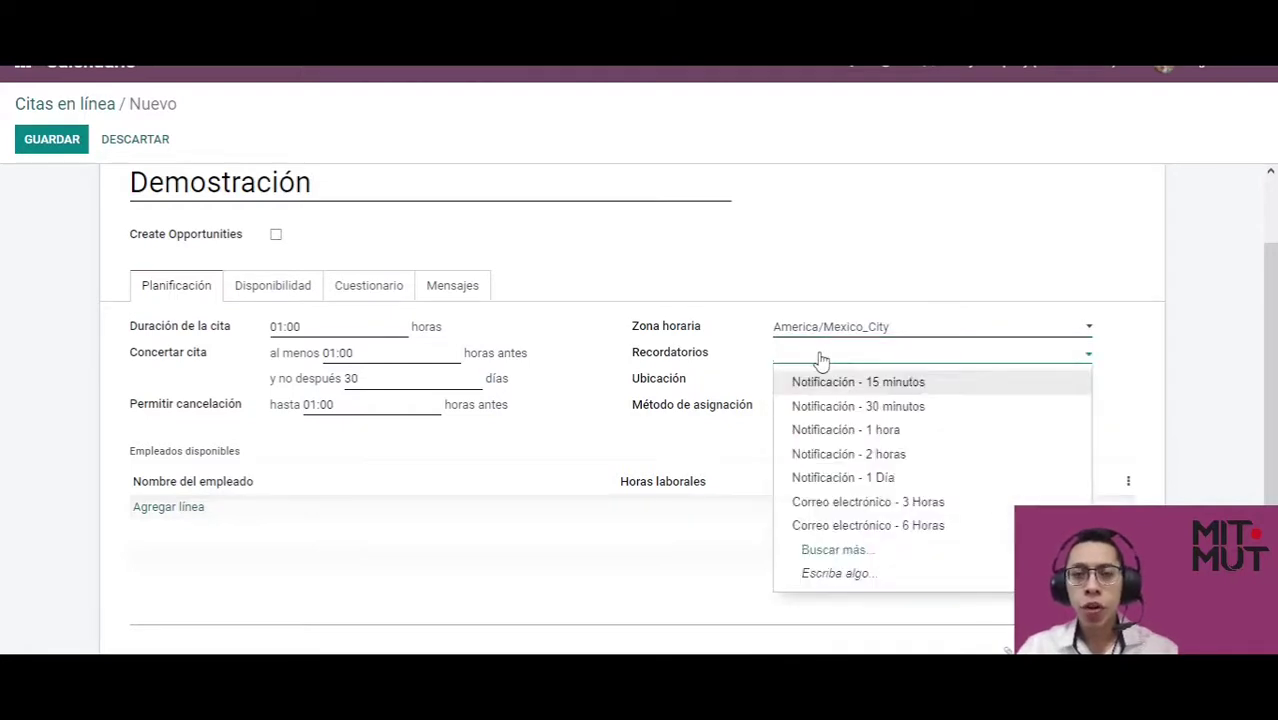
pyautogui.click(925, 383)
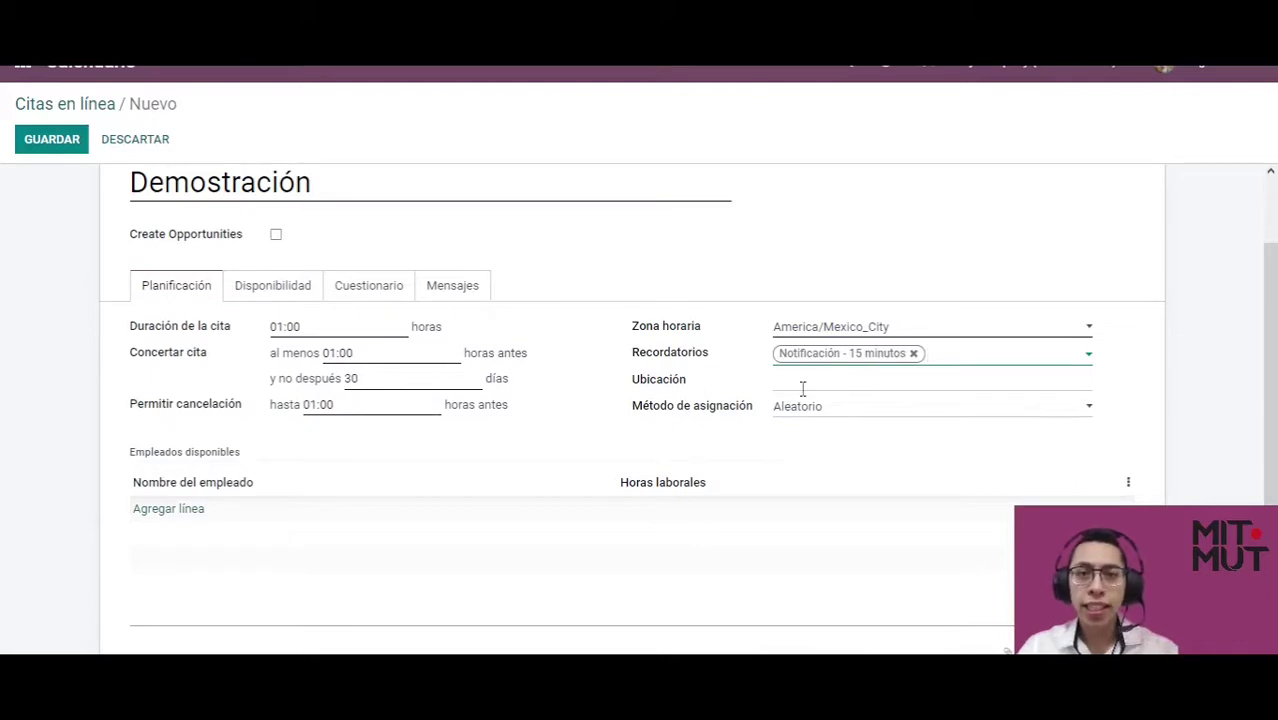
# Enter the street address as the appointment location and choose Aleatorio as the assignment method.
pyautogui.click(854, 381)
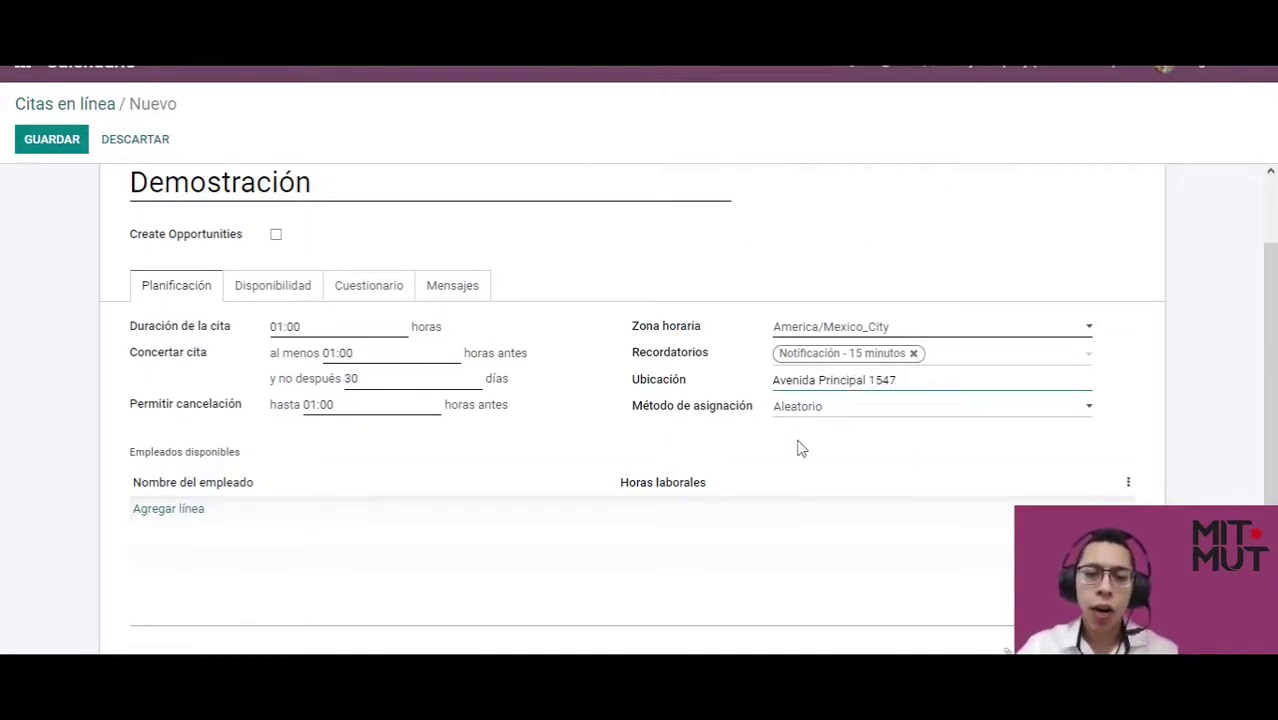
pyautogui.click(836, 414)
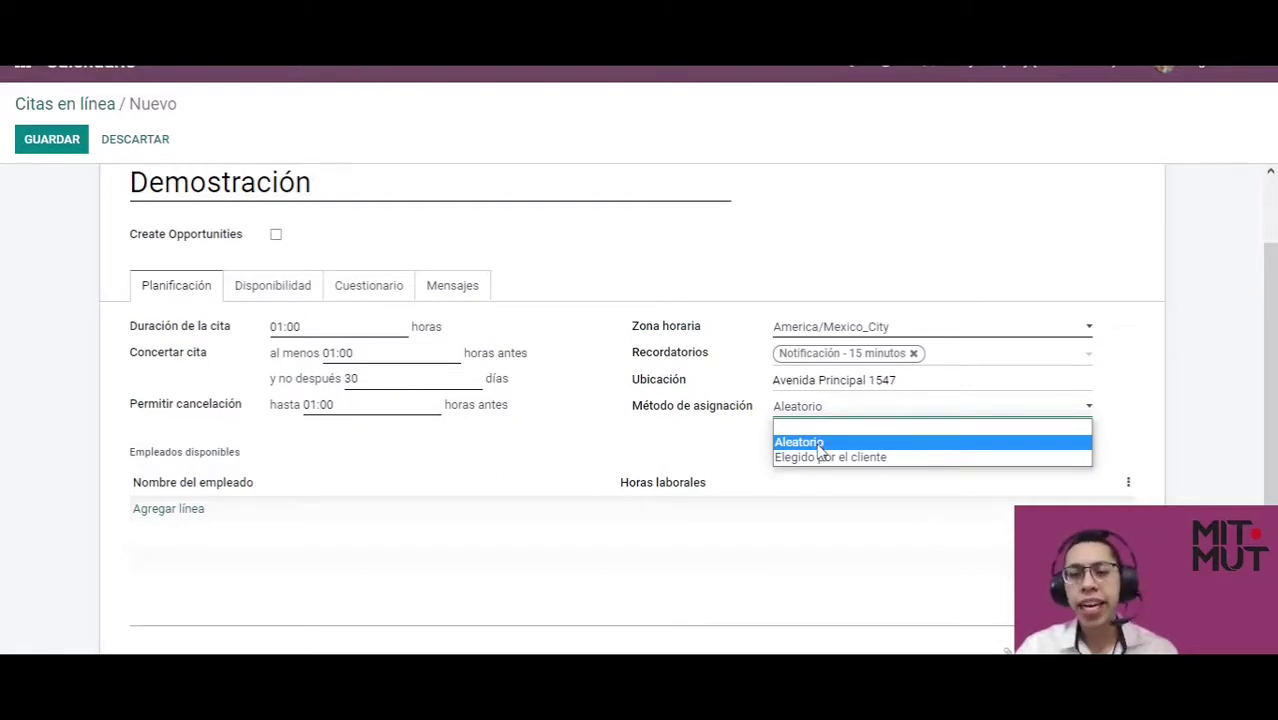
pyautogui.click(818, 444)
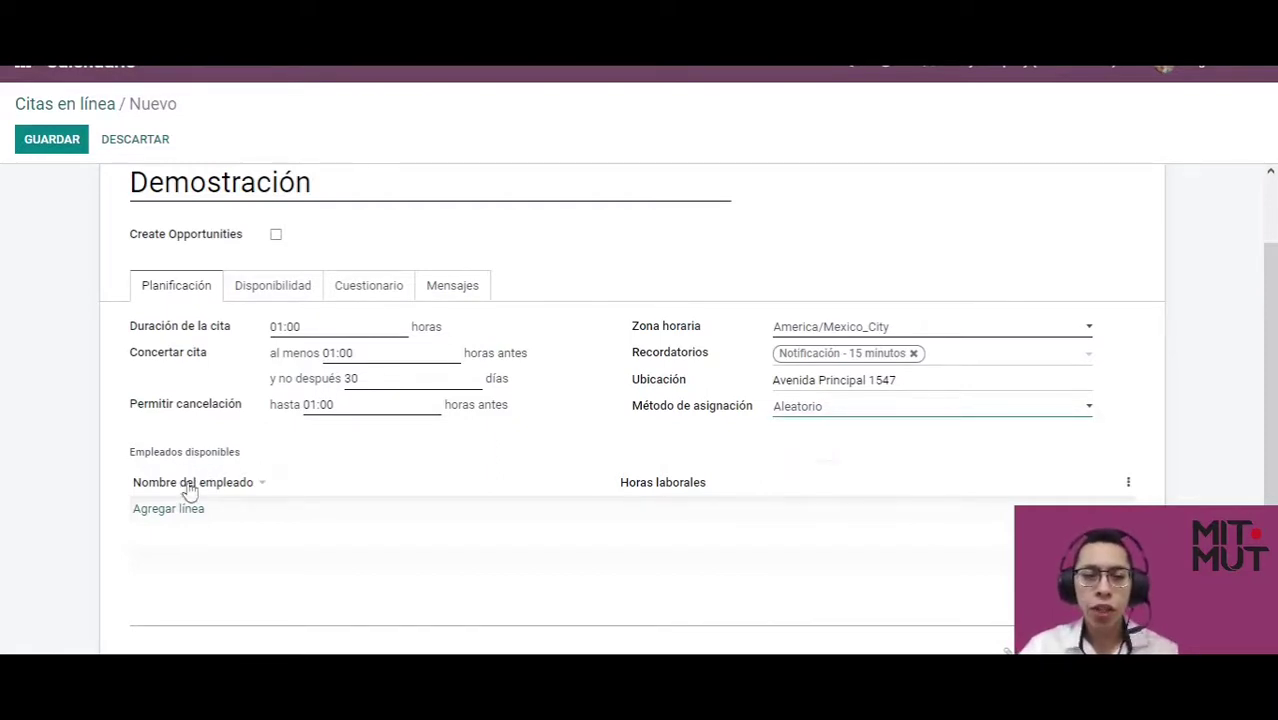
# Add both listed employees to the available employees of the appointment type.
pyautogui.scroll(-1, 356, 470)
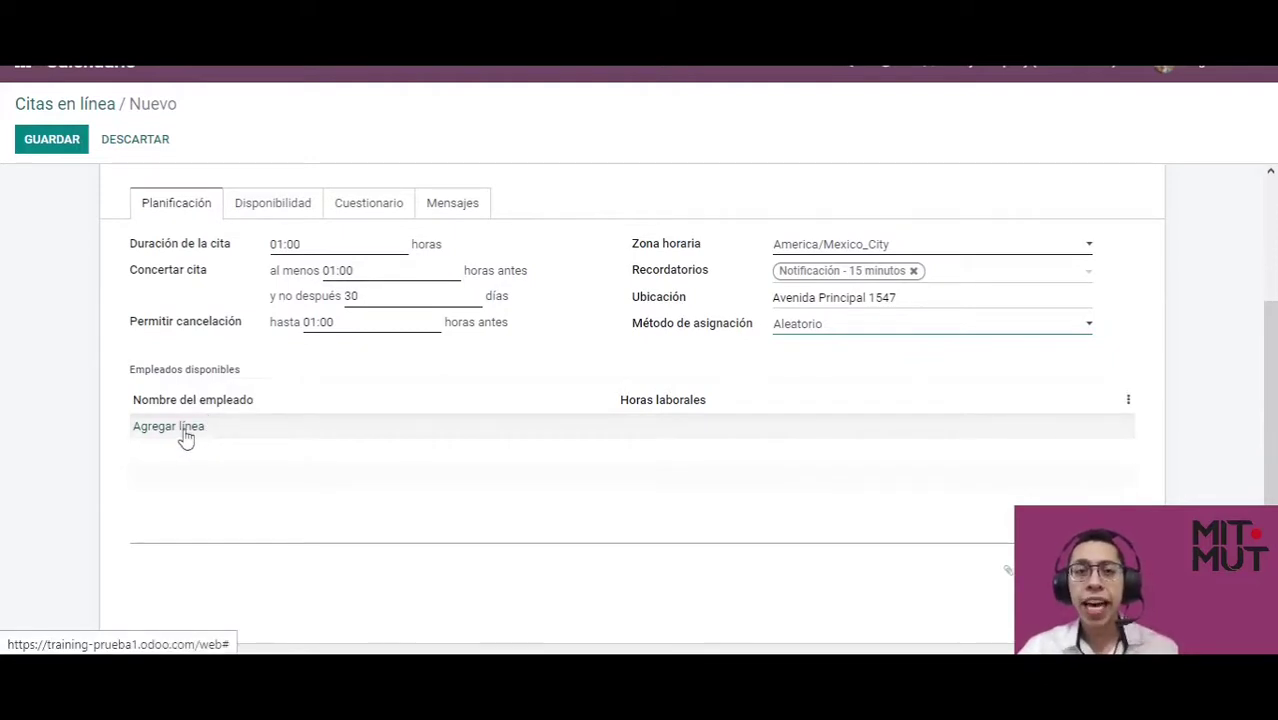
pyautogui.click(185, 436)
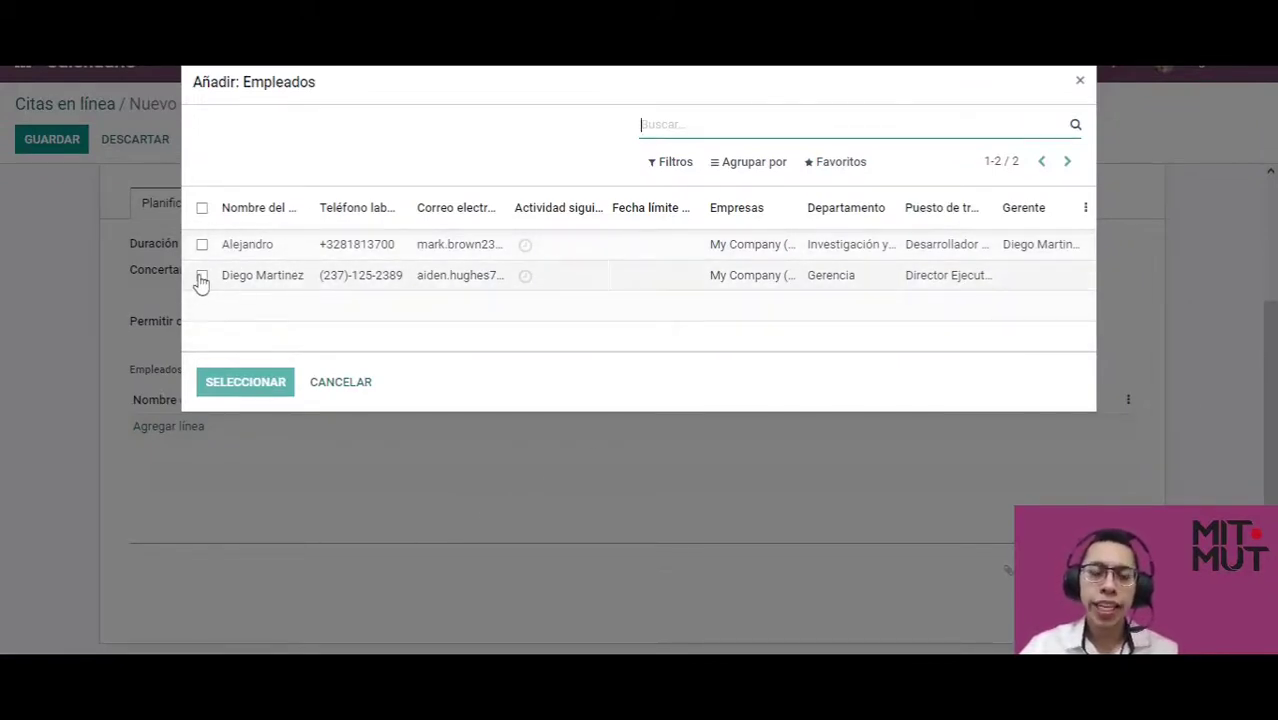
pyautogui.click(202, 246)
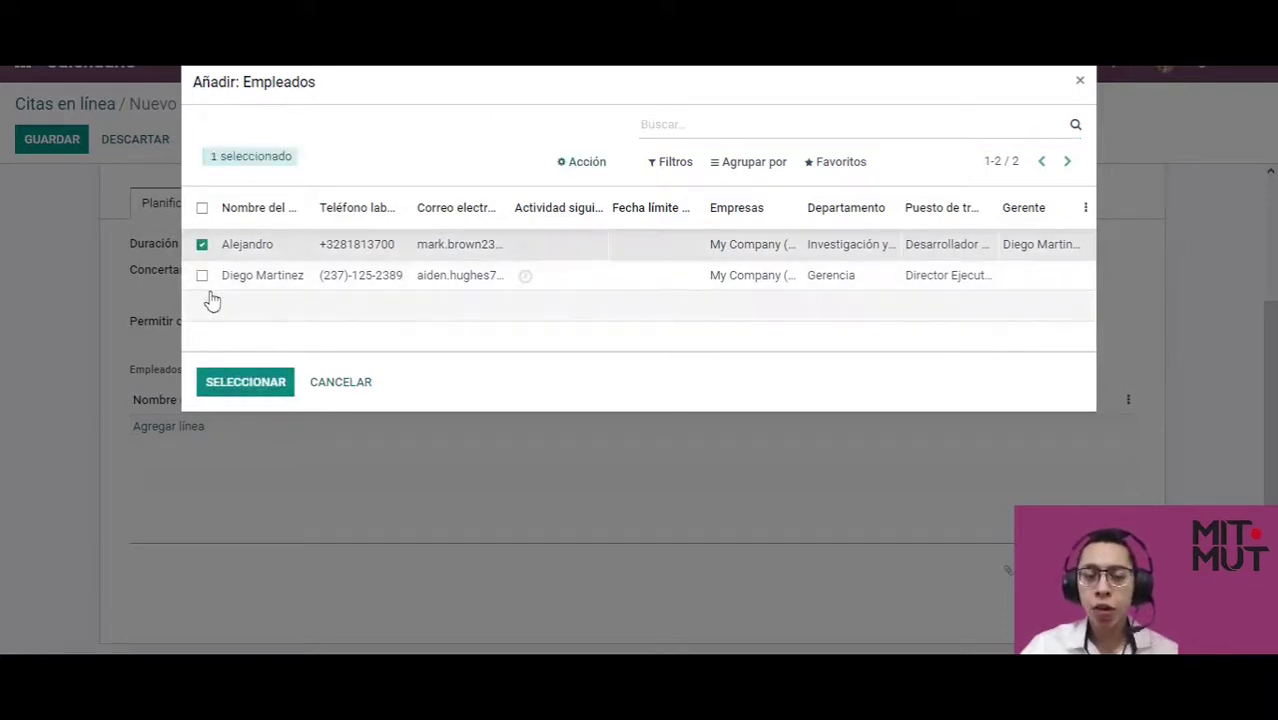
pyautogui.click(202, 276)
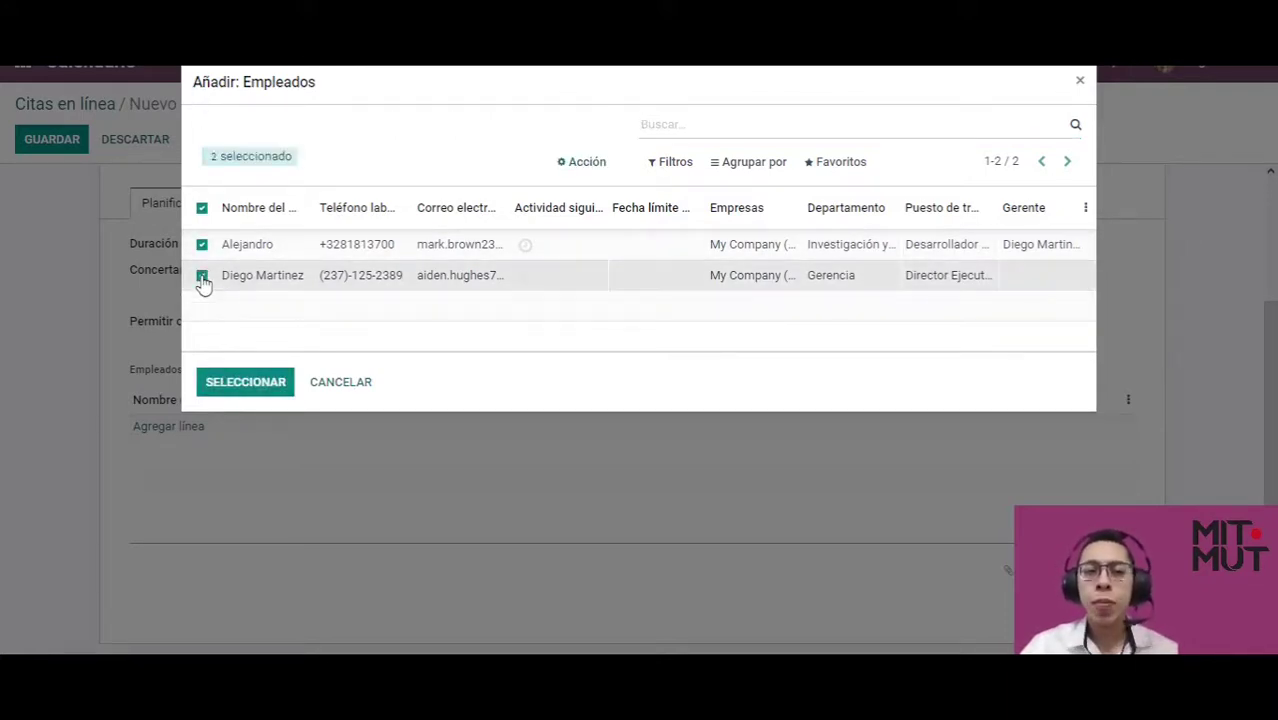
pyautogui.click(262, 392)
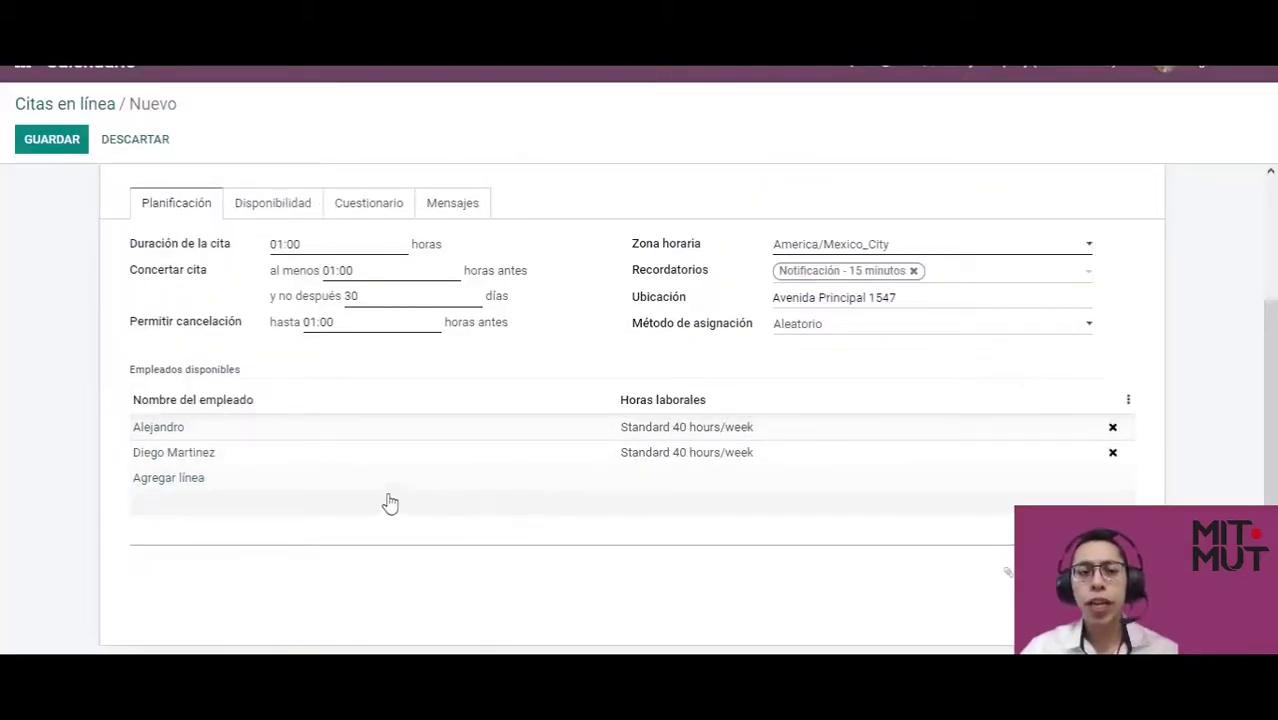
# Add an availability line for Miércoles to the appointment type.
pyautogui.scroll(2, 472, 492)
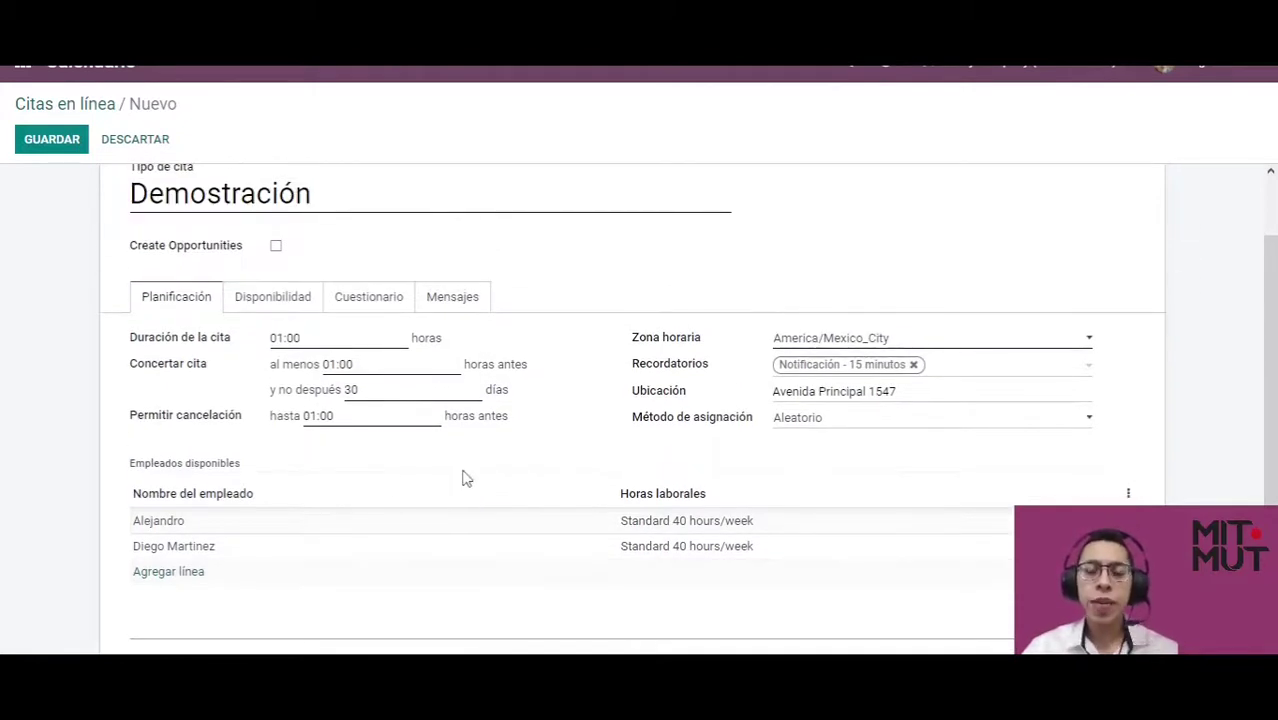
pyautogui.click(260, 303)
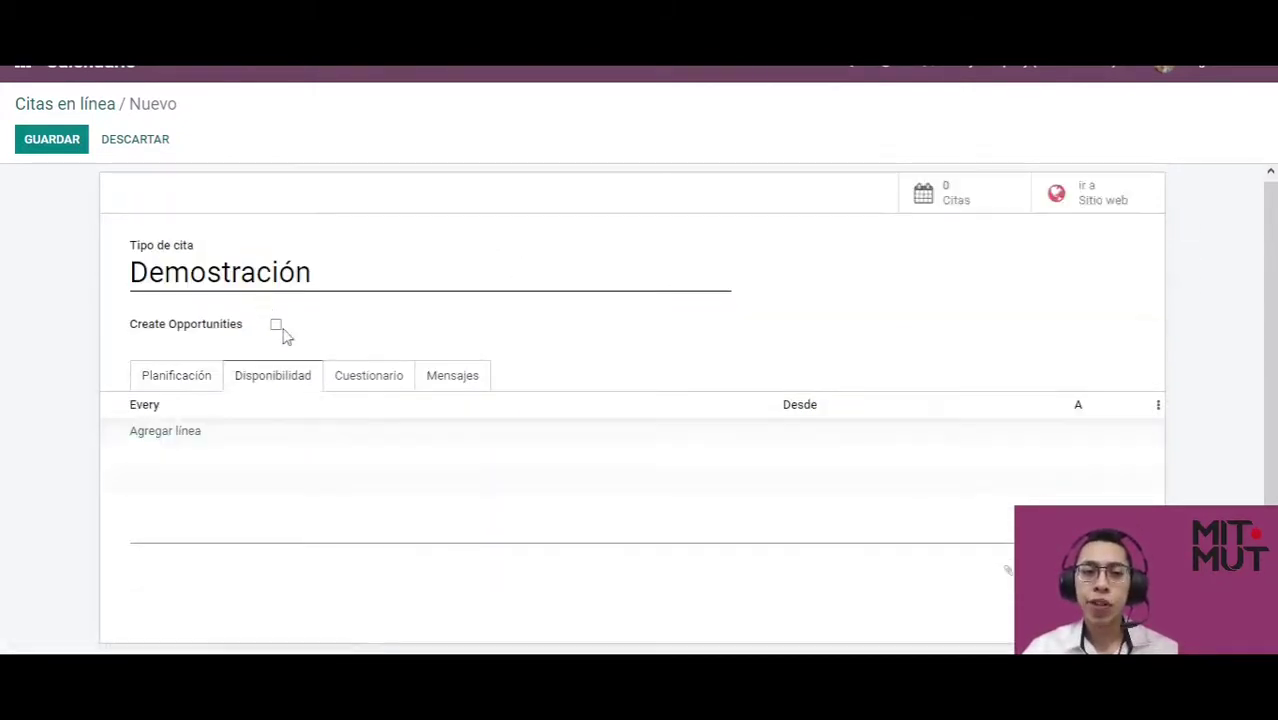
pyautogui.click(180, 436)
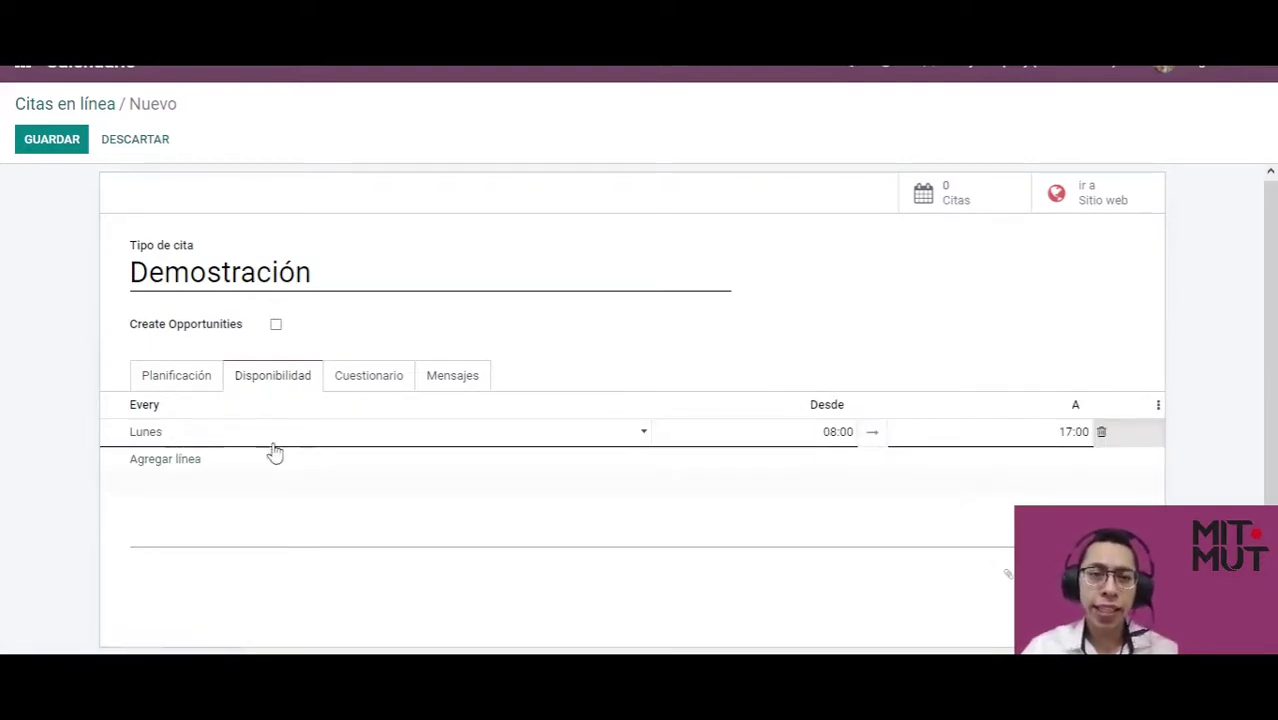
pyautogui.click(590, 433)
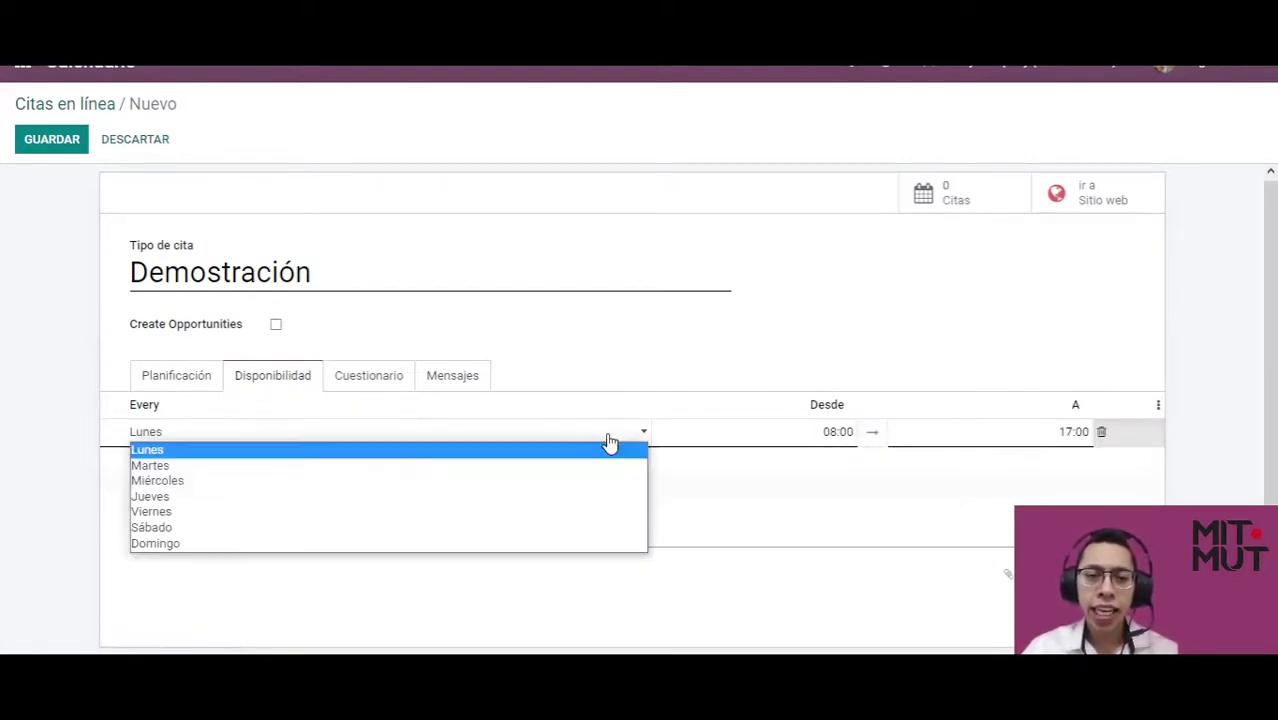
pyautogui.click(158, 481)
# Set the Miércoles availability slot to run from 10:00 to 16:00.
pyautogui.click(831, 431)
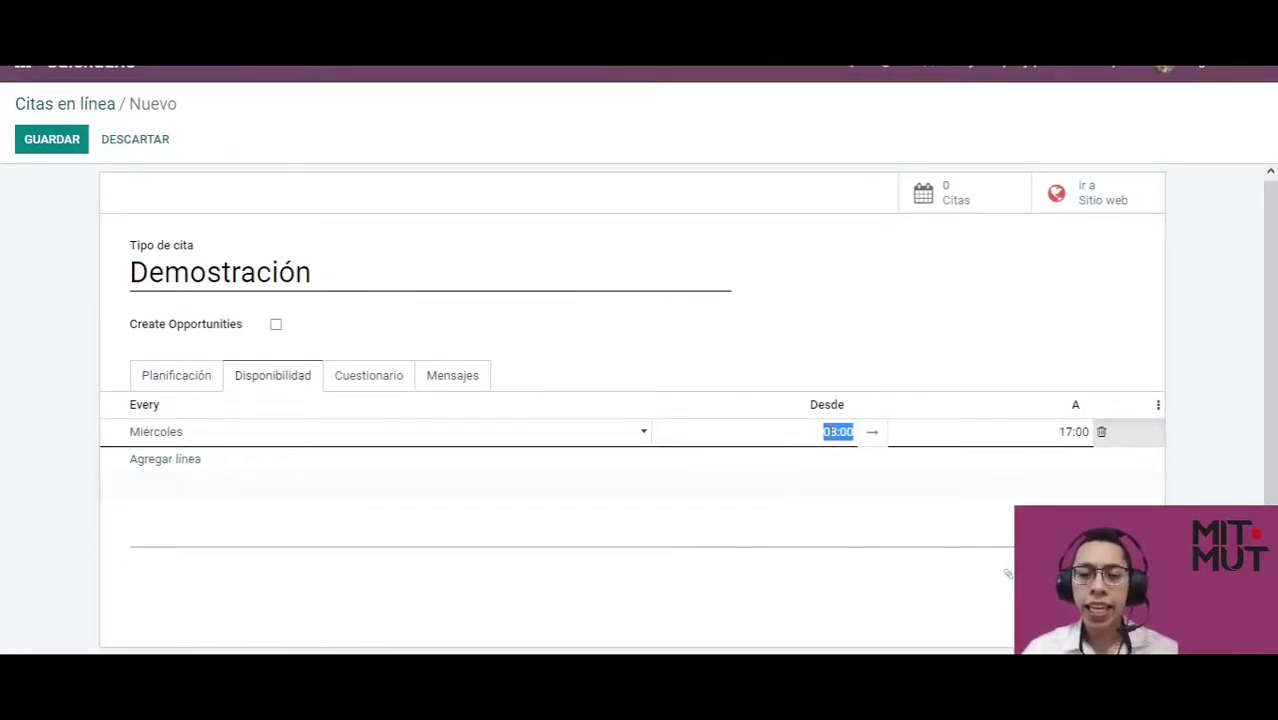
pyautogui.write('10:00')
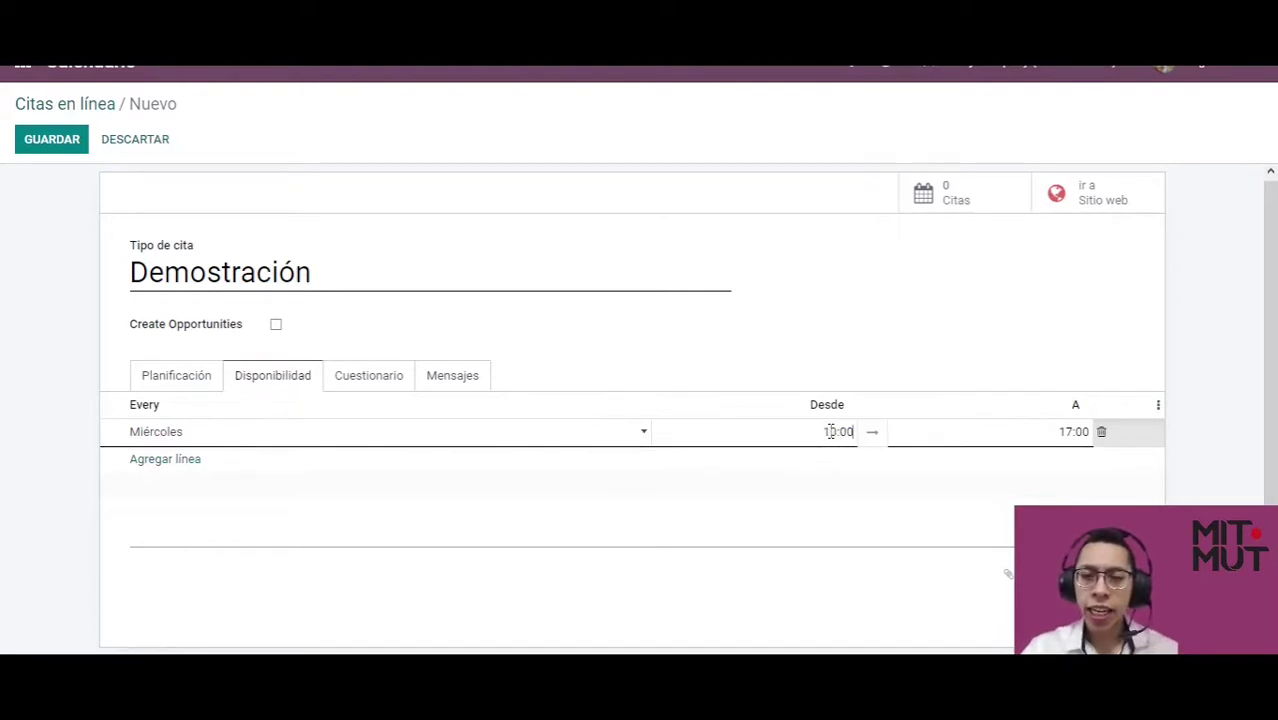
pyautogui.click(1080, 434)
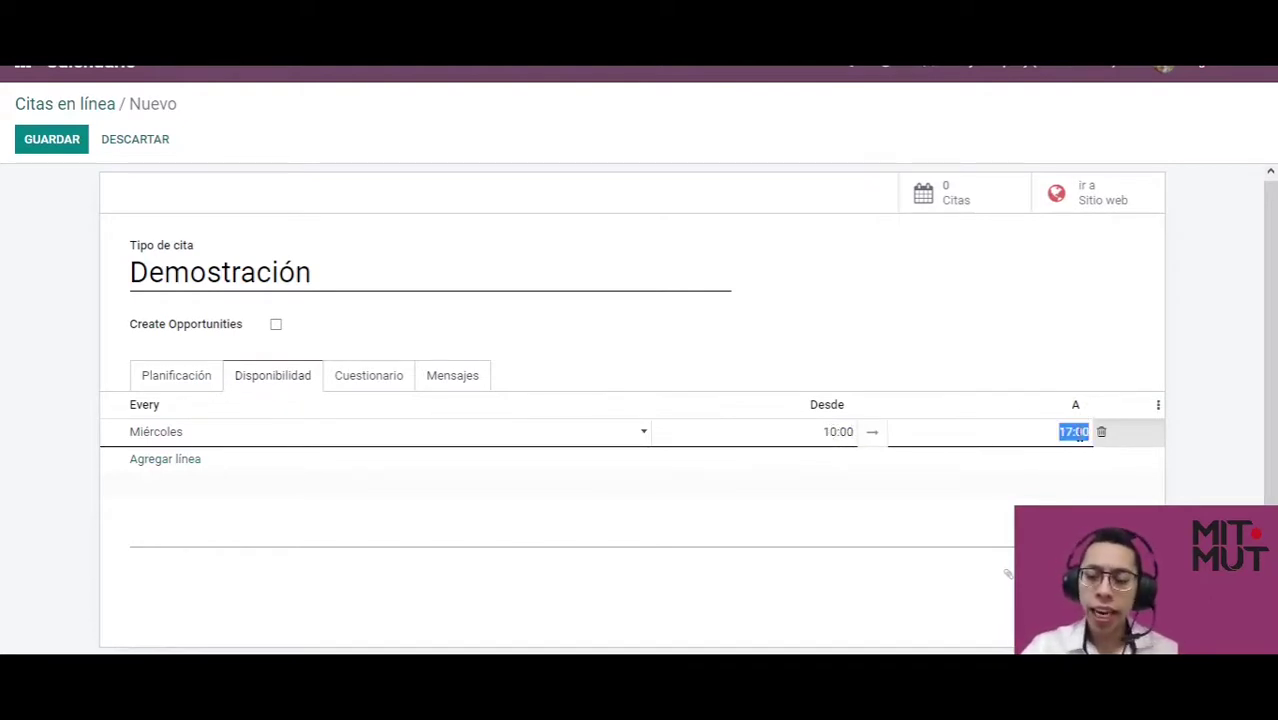
pyautogui.write('16')
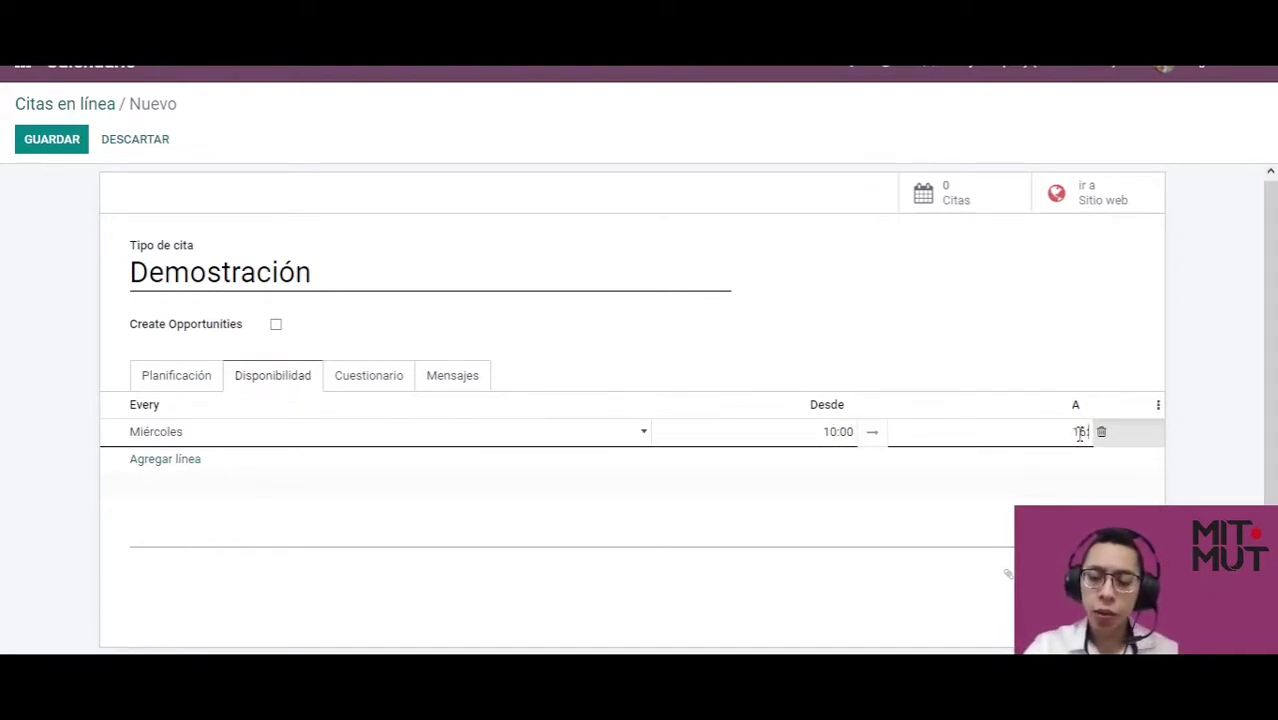
pyautogui.write(':00')
pyautogui.click(970, 347)
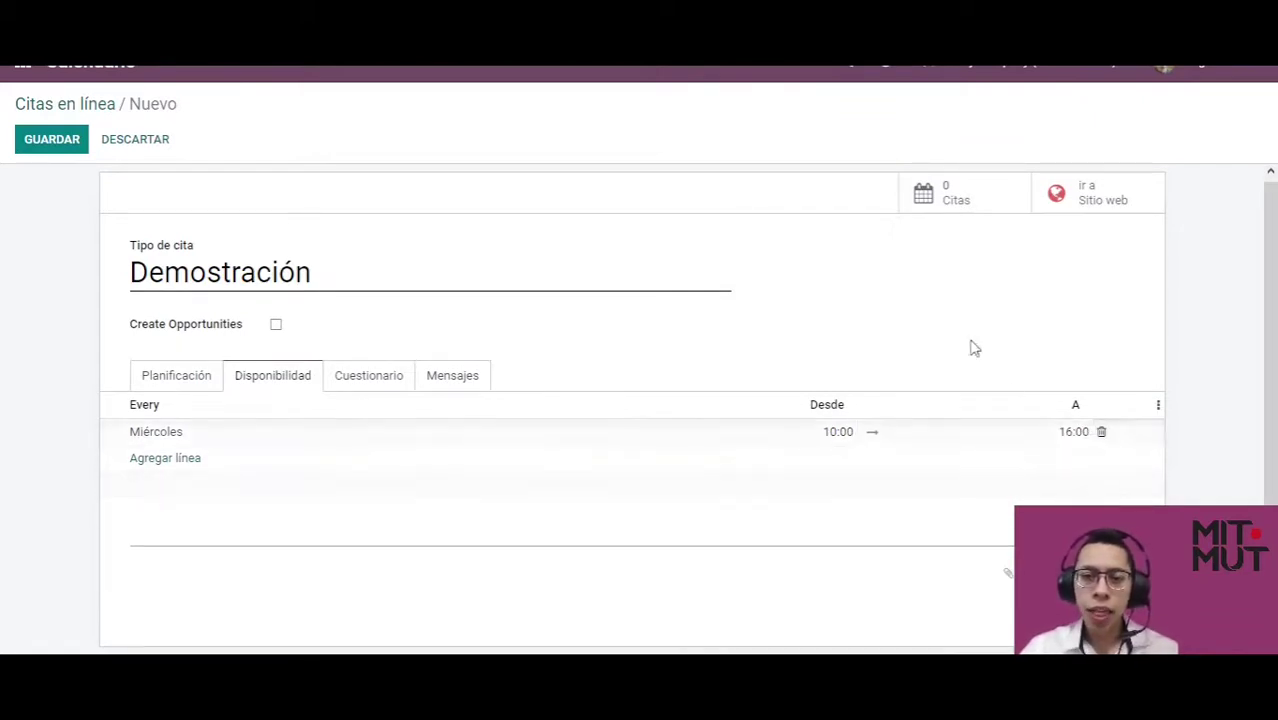
# Add a Viernes availability slot running from 8:00 to 12:00 to the appointment type.
pyautogui.click(172, 459)
pyautogui.click(185, 462)
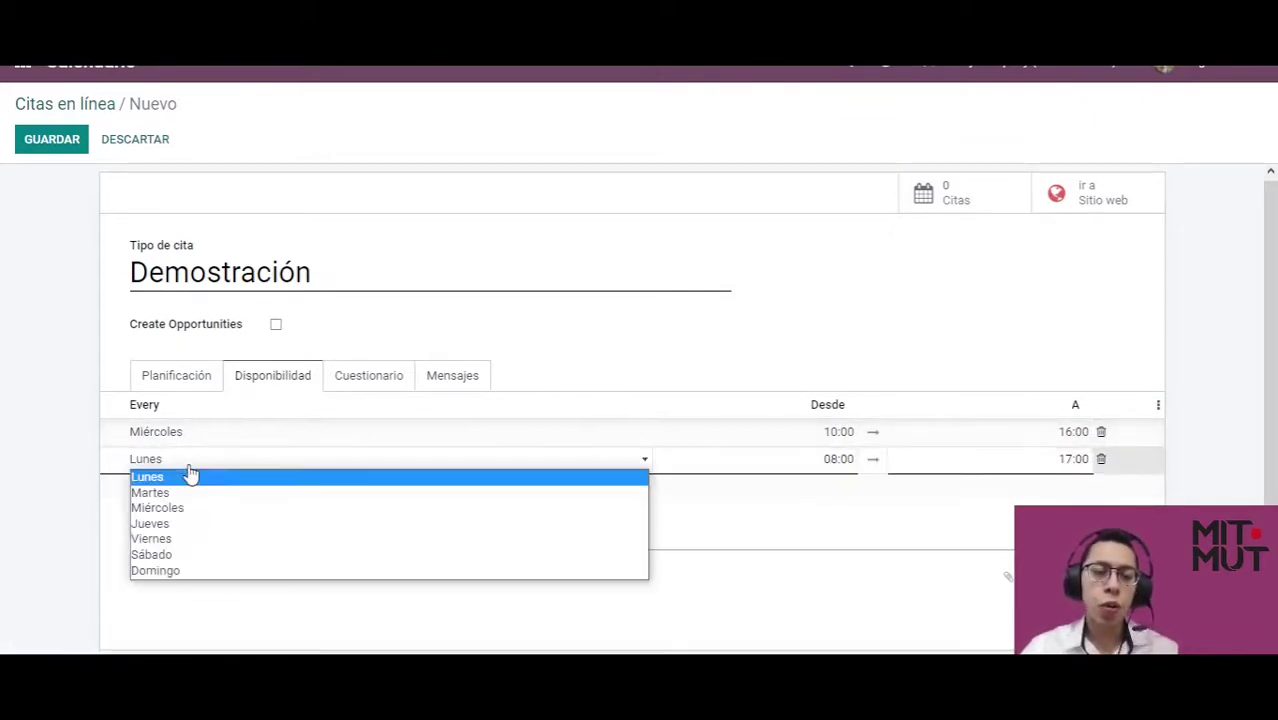
pyautogui.click(238, 539)
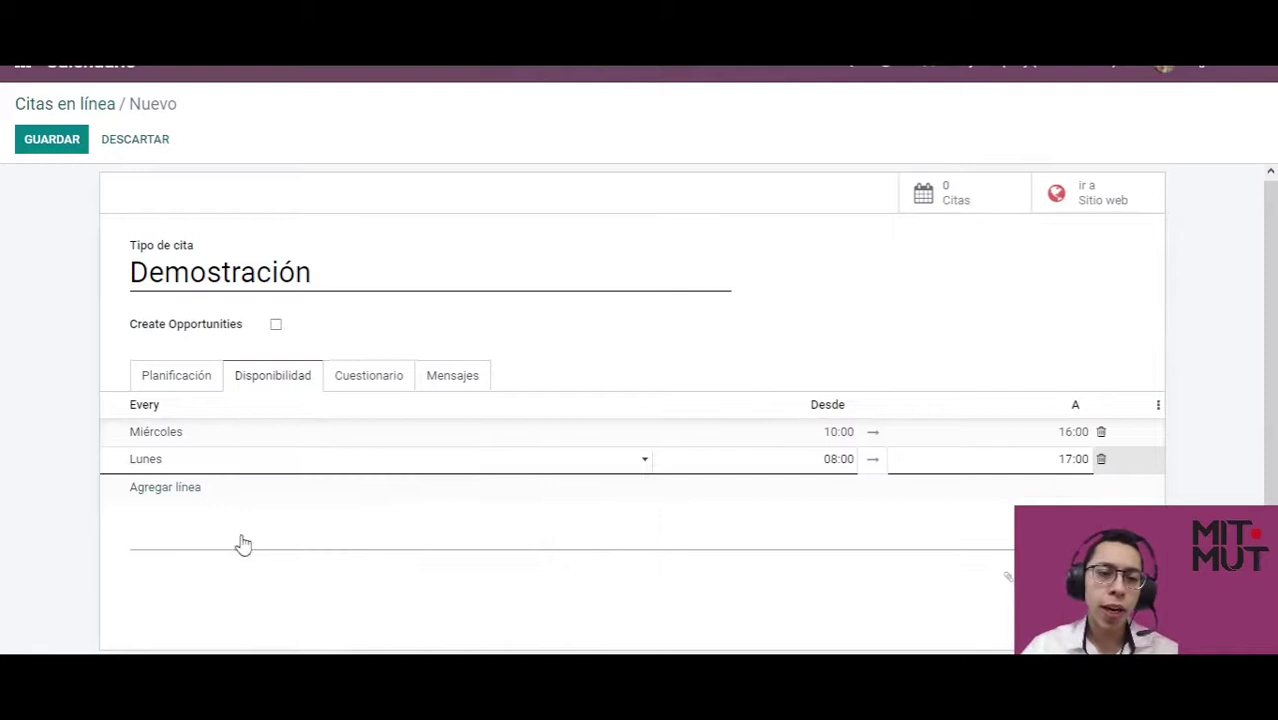
pyautogui.click(830, 462)
pyautogui.write('8')
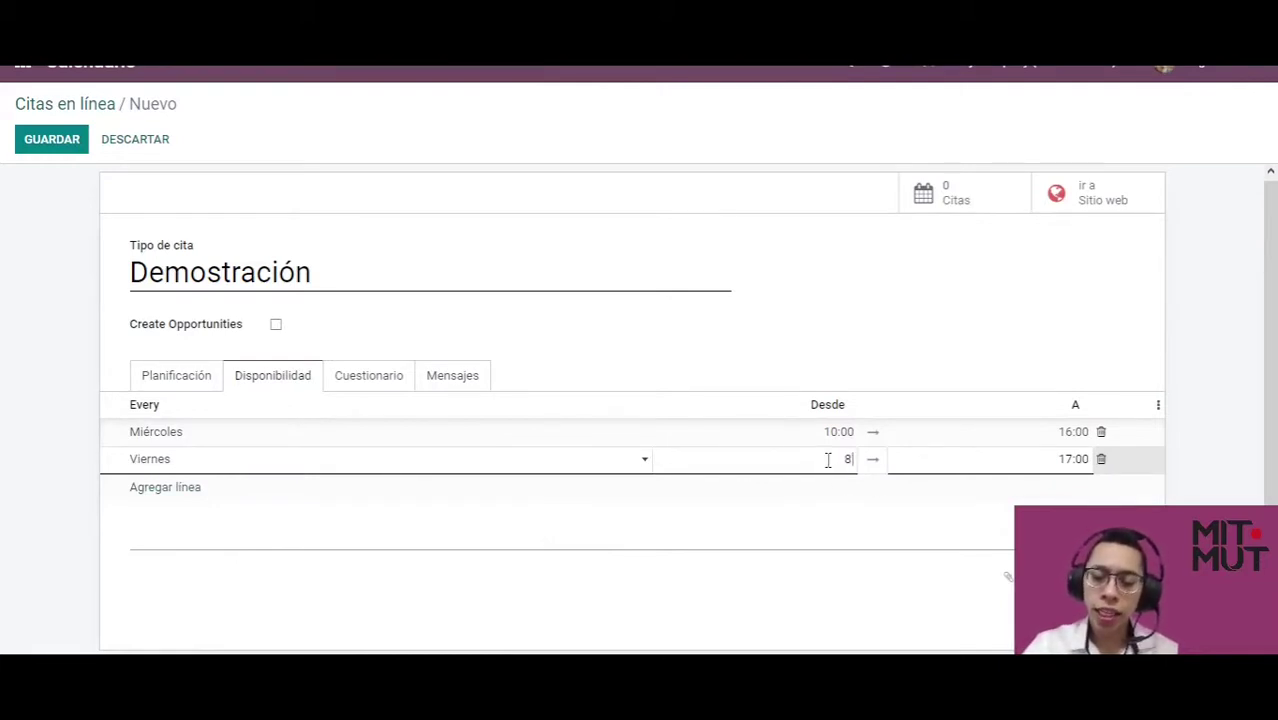
pyautogui.click(1024, 459)
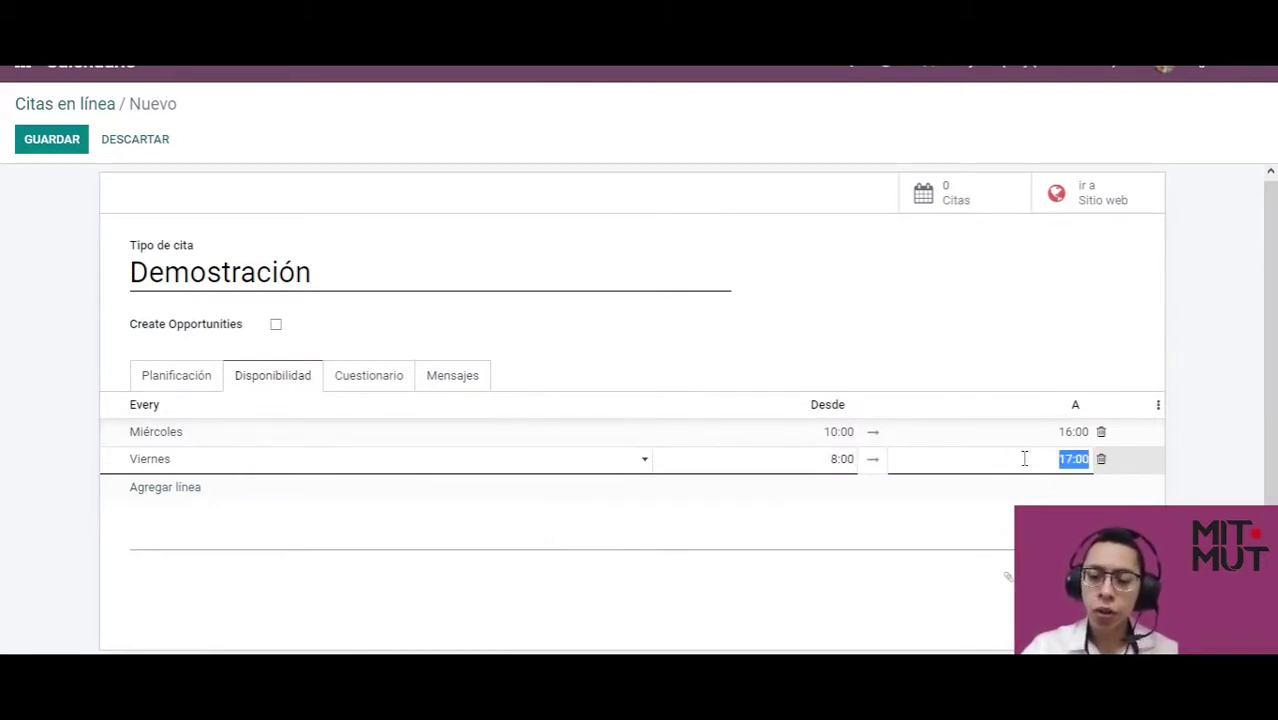
pyautogui.write('12:')
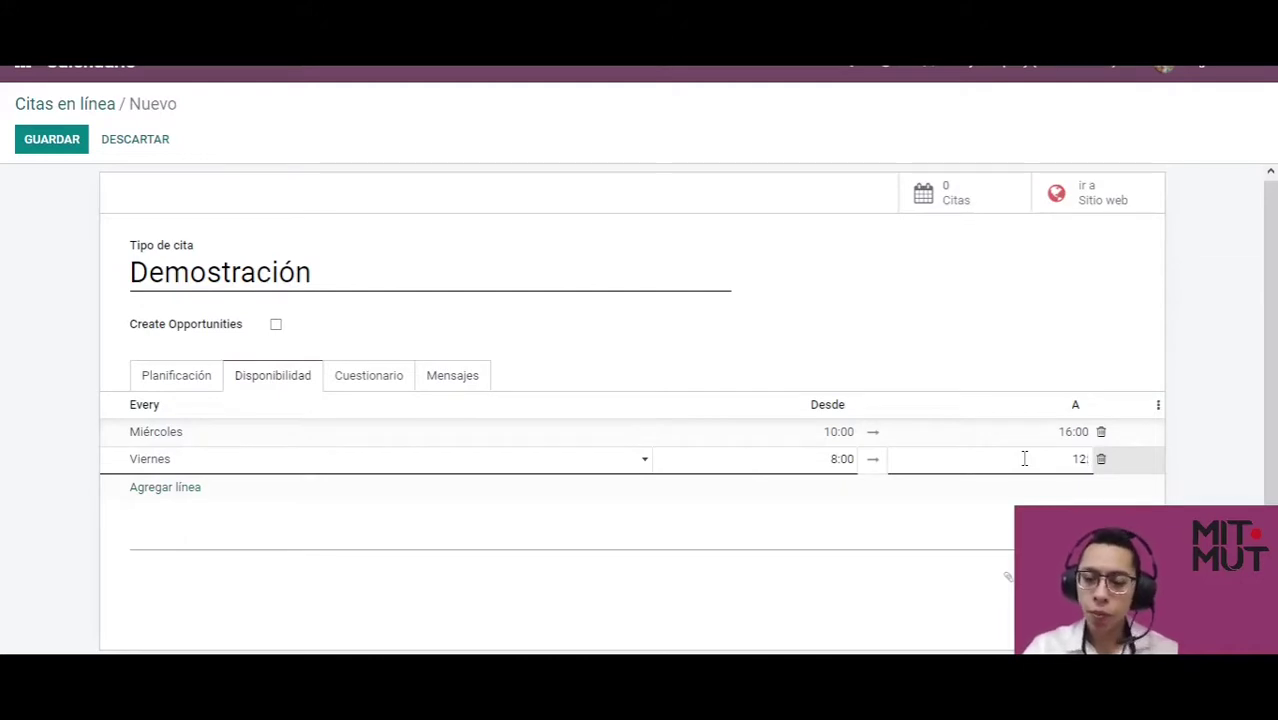
pyautogui.write('00')
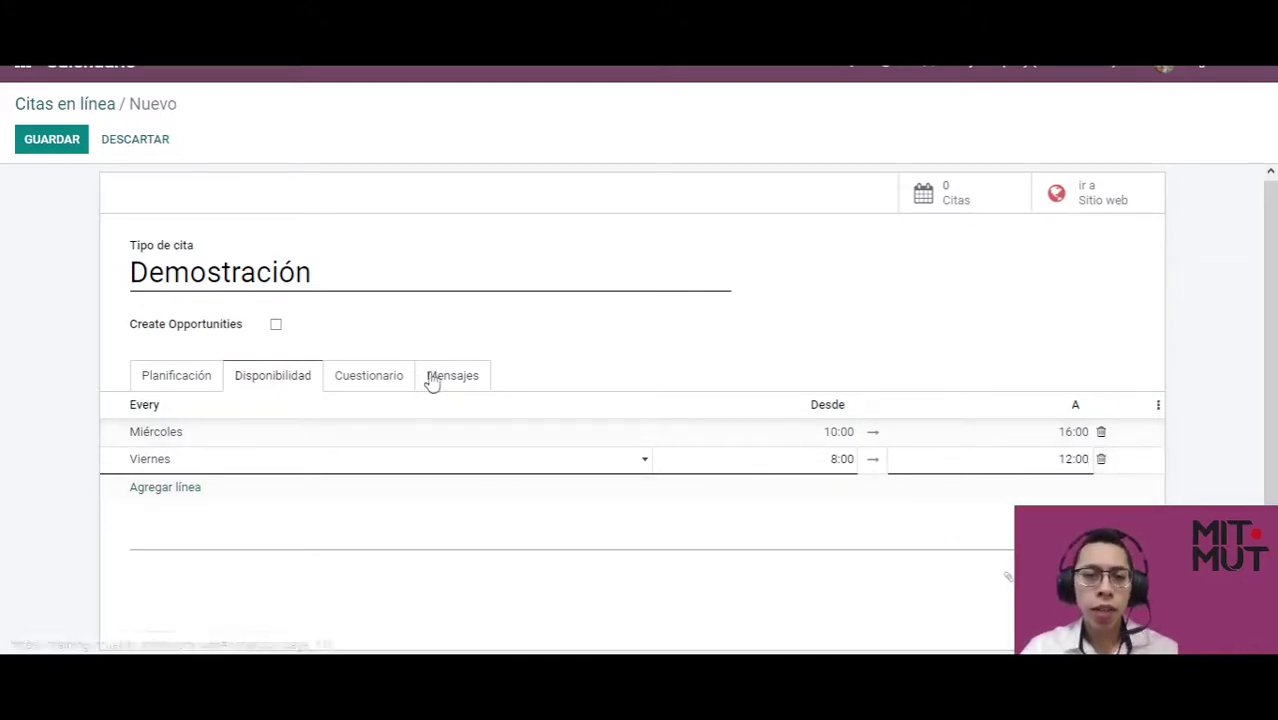
# Add the question "Nombre de tu empresa" to the questionnaire as a single line of text.
pyautogui.click(381, 386)
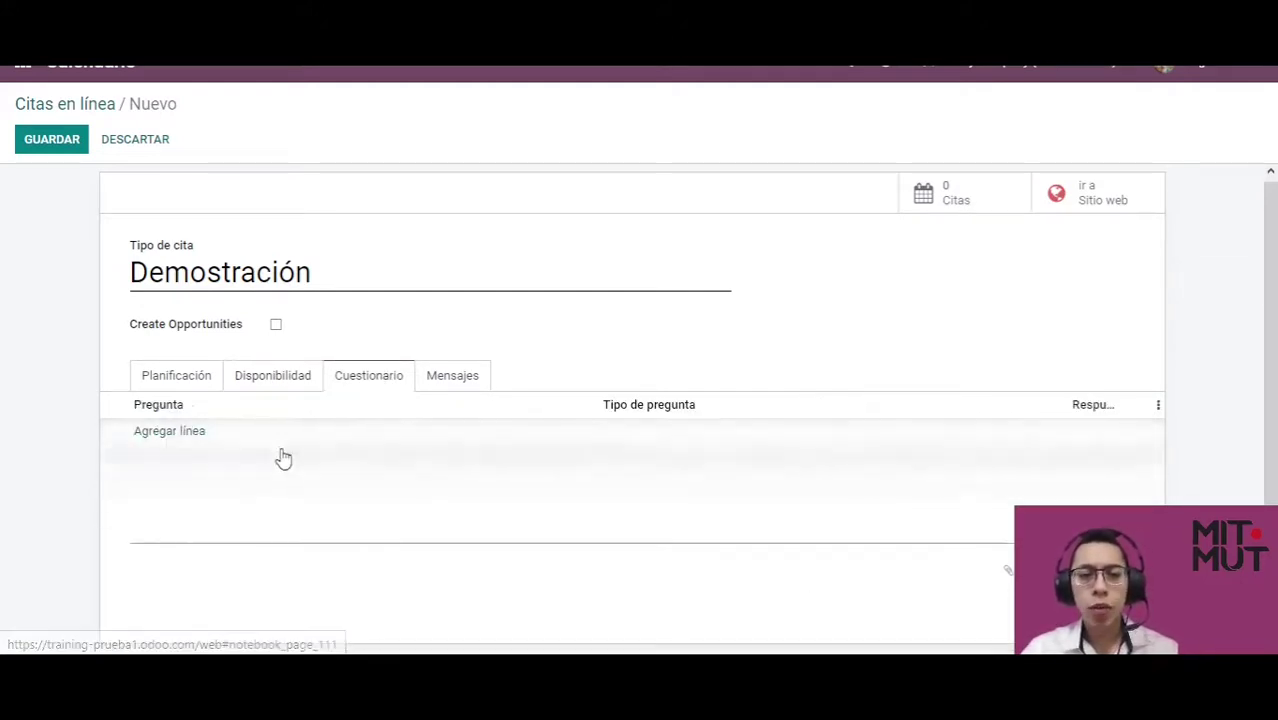
pyautogui.click(196, 443)
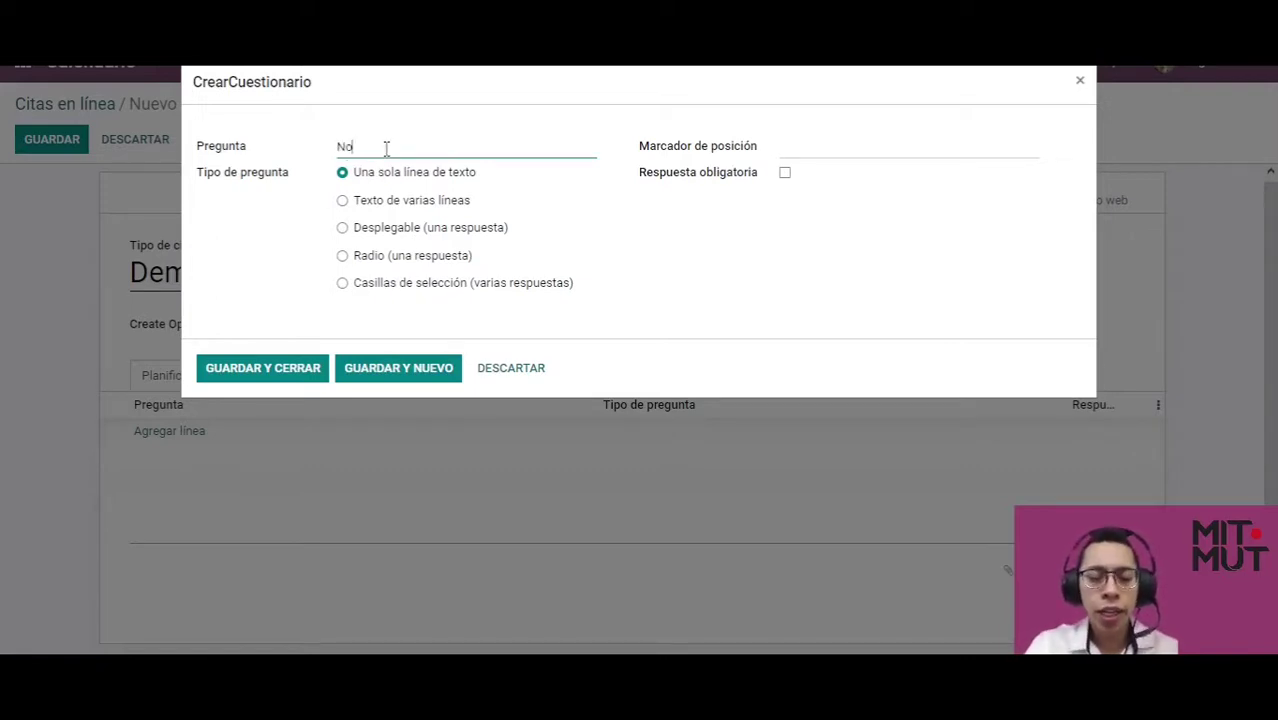
pyautogui.click(280, 366)
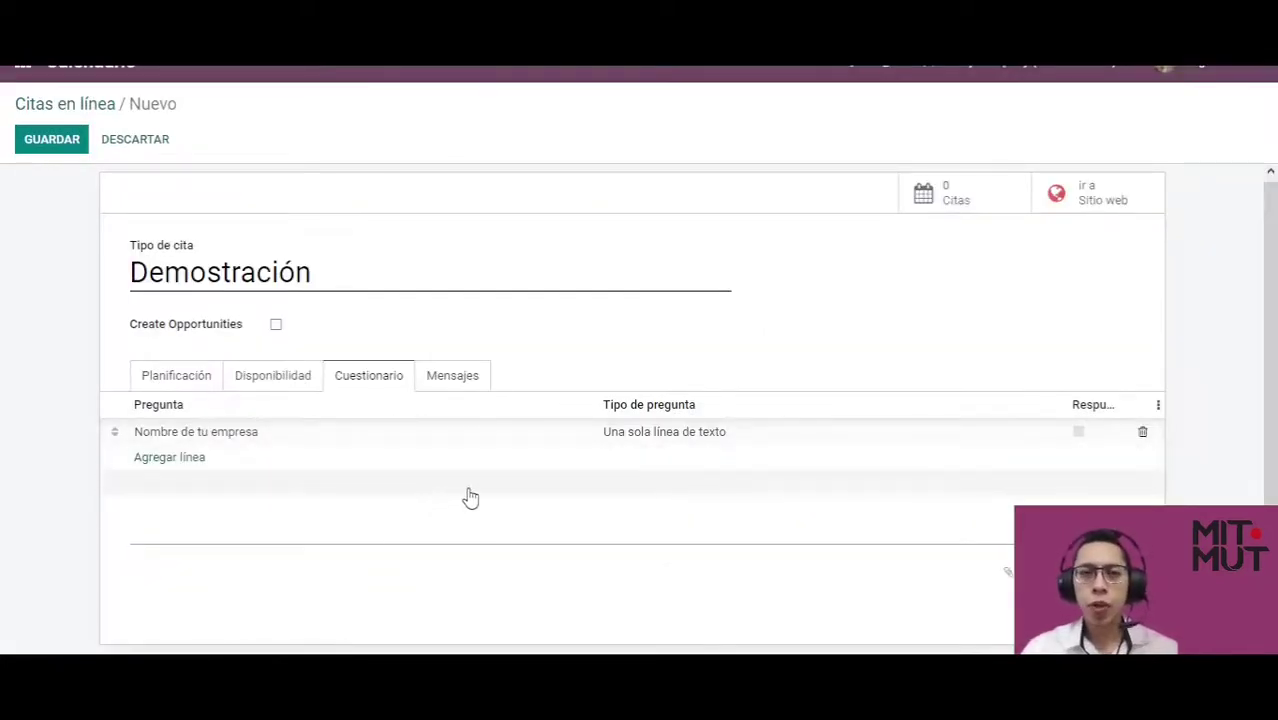
# Enter "Demostración a la medida de sus necesidades" as the appointment's presentation message.
pyautogui.click(451, 396)
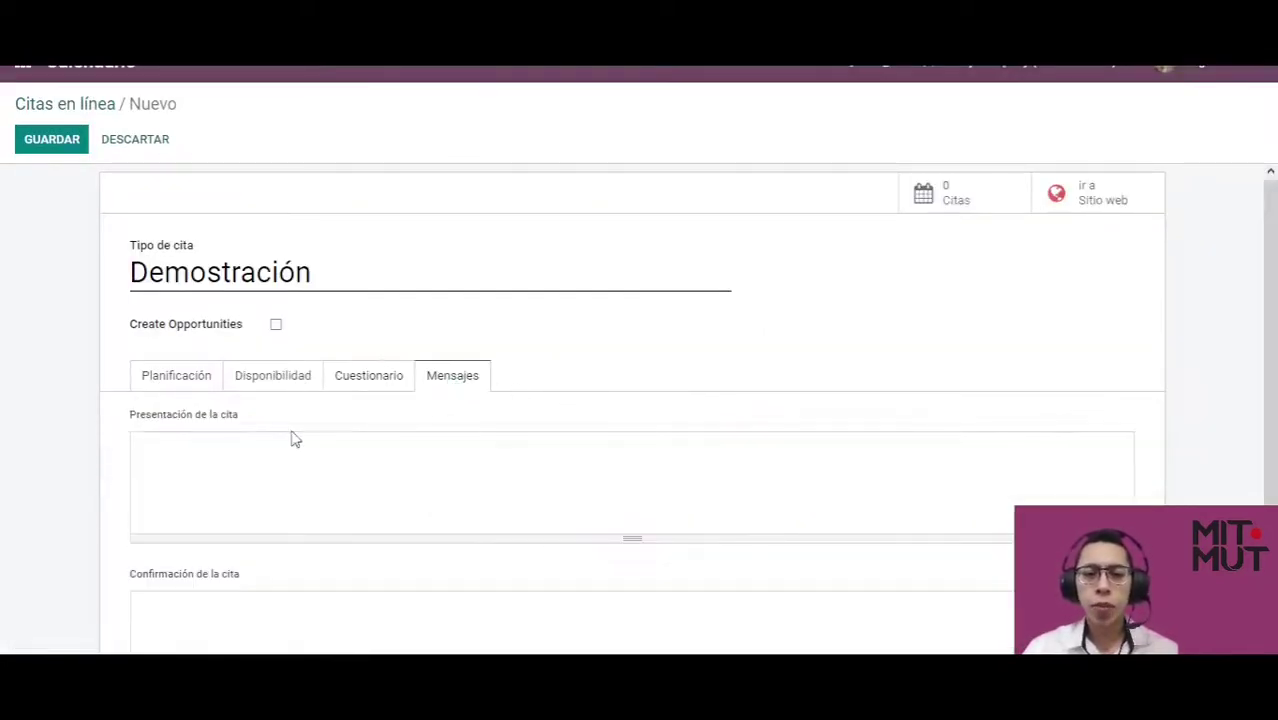
pyautogui.scroll(-1, 422, 430)
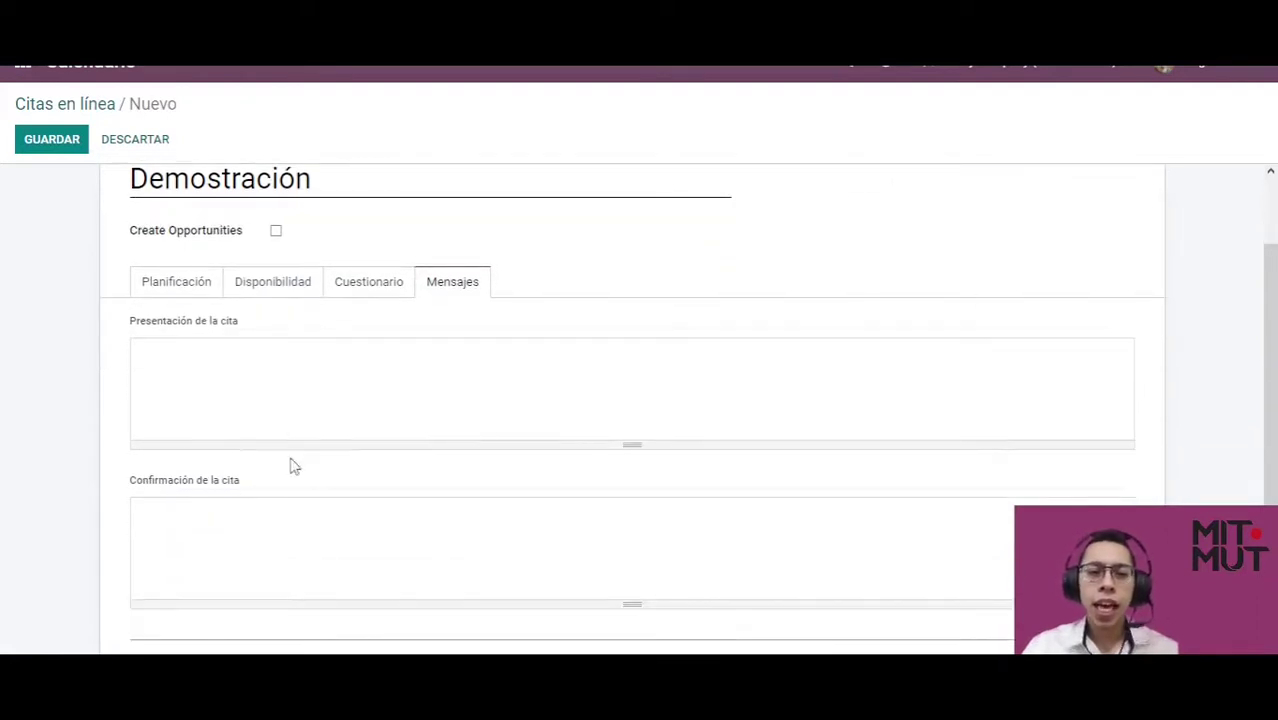
pyautogui.click(201, 384)
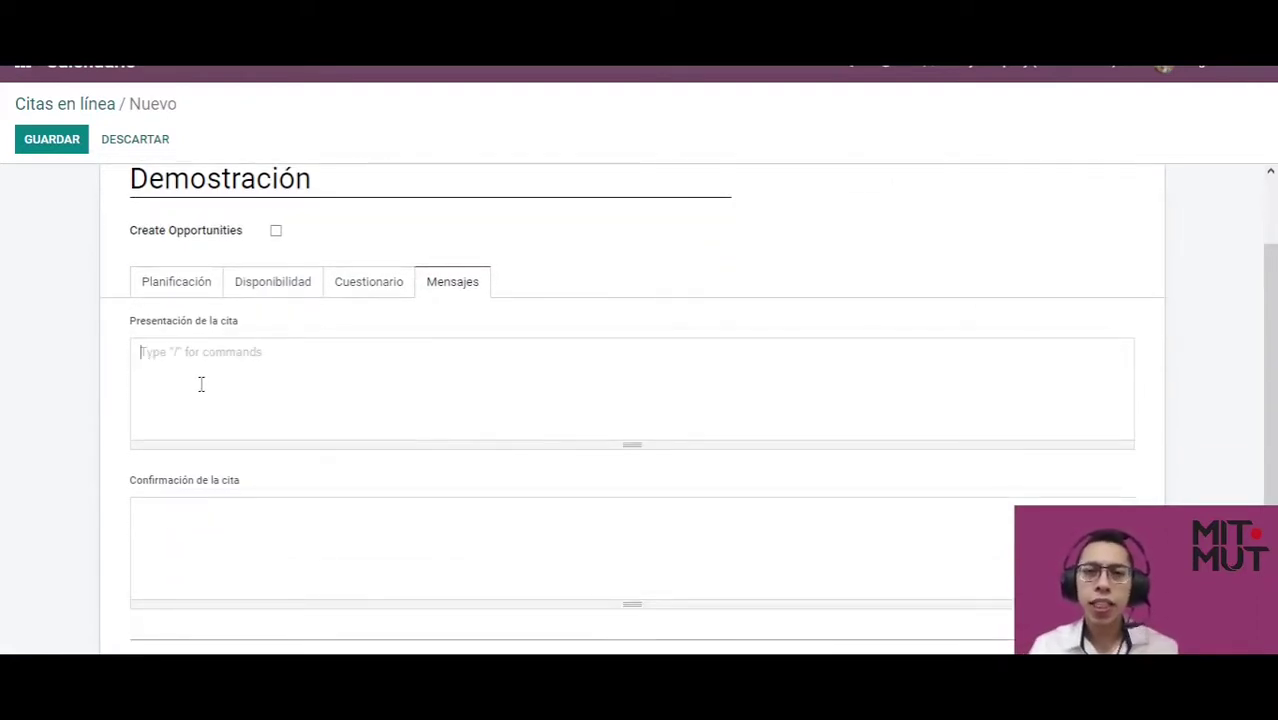
pyautogui.write('De')
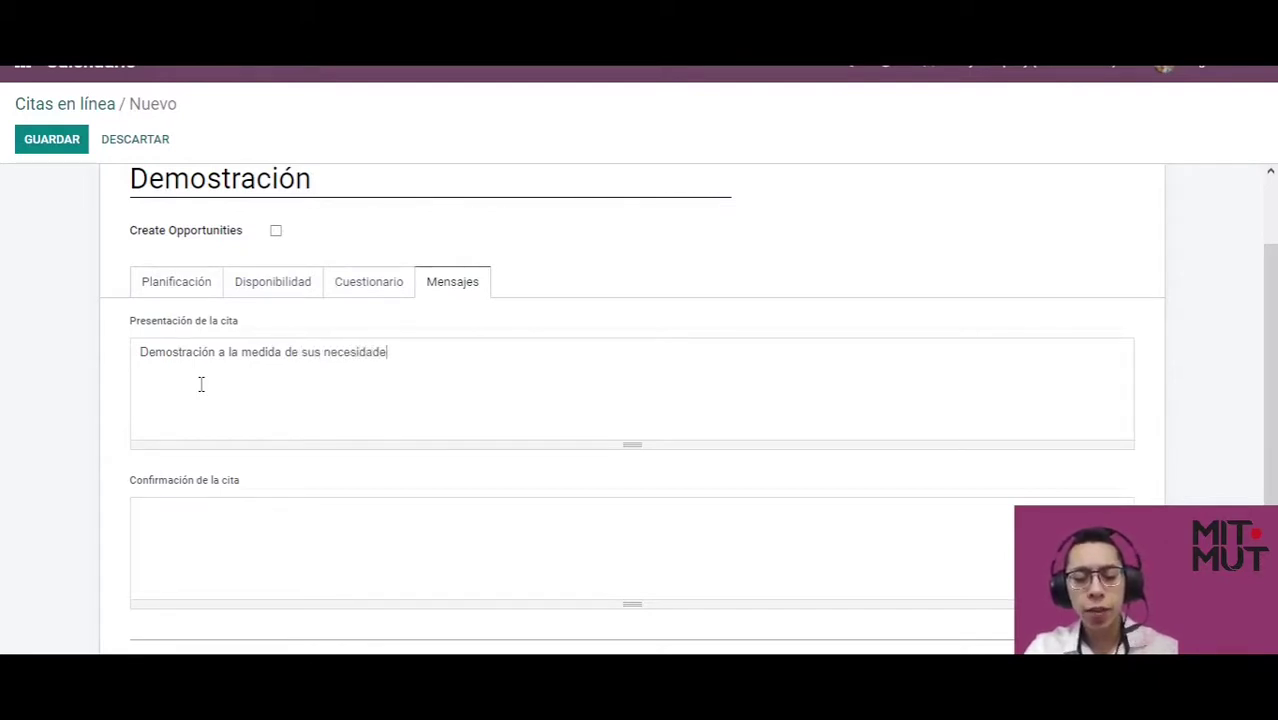
pyautogui.scroll(-2, 597, 388)
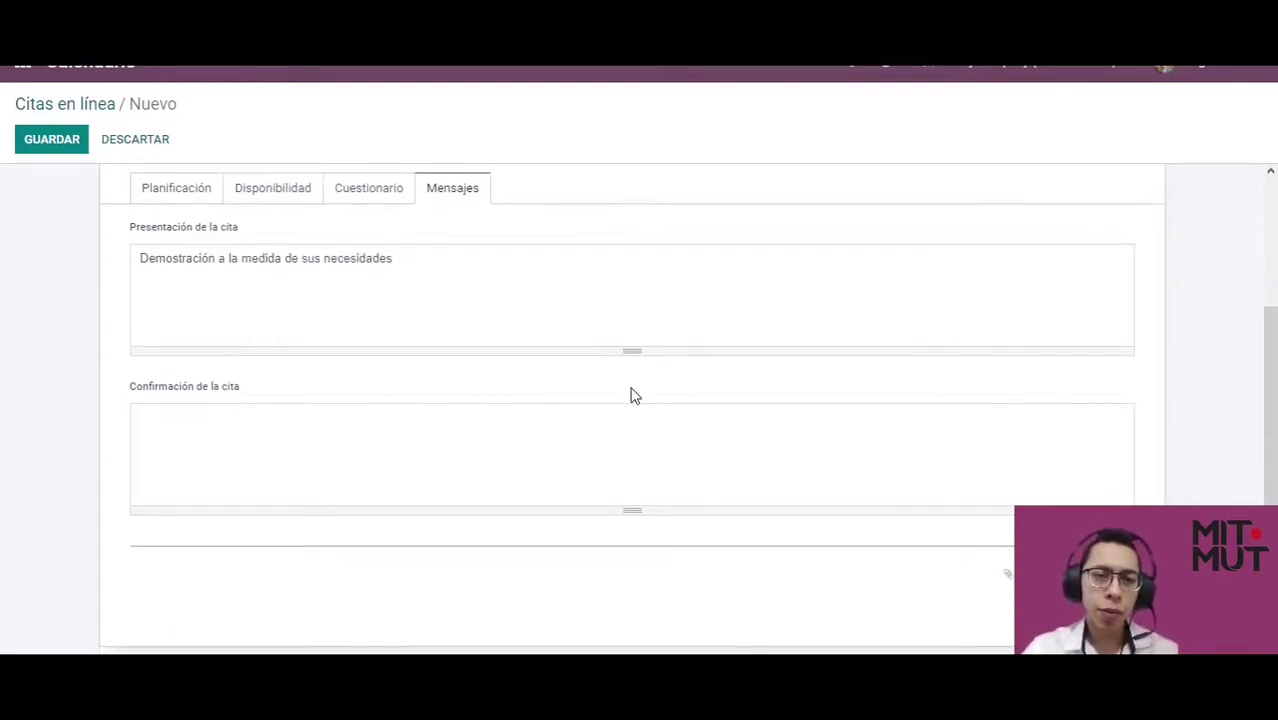
pyautogui.scroll(2, 240, 400)
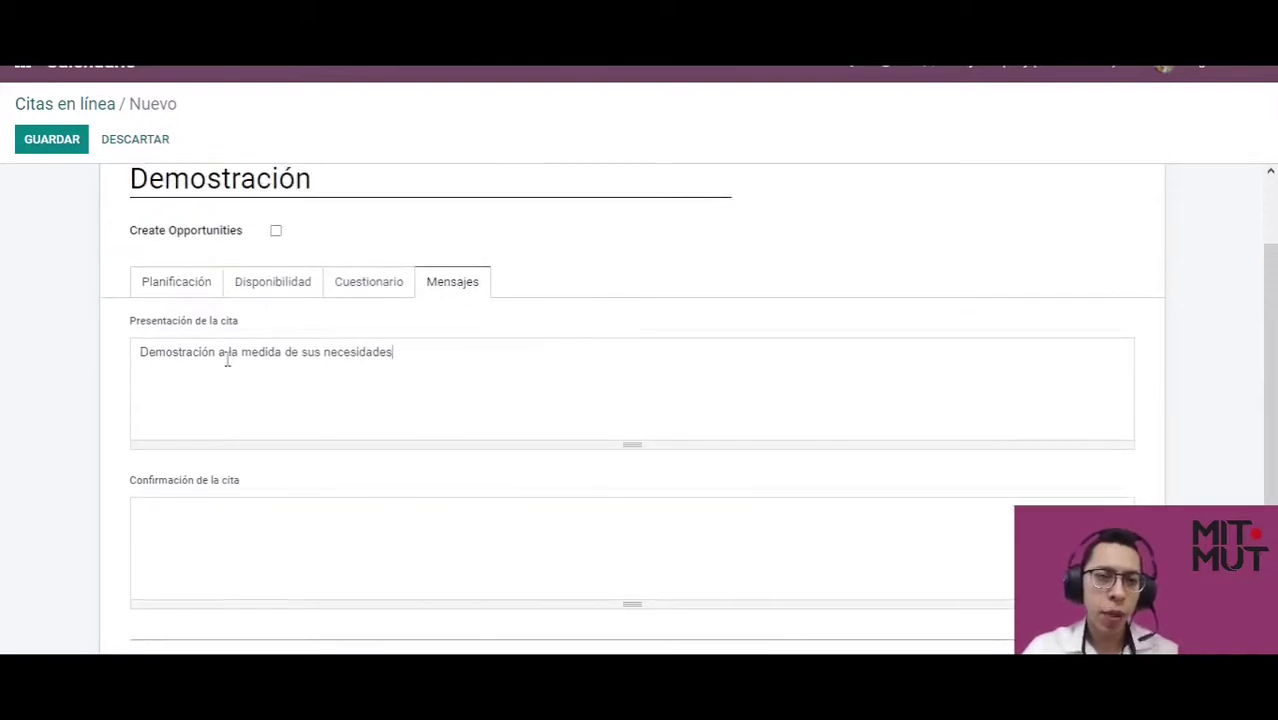
# Save the appointment type and publish Demostración from the list of online appointments.
pyautogui.click(25, 145)
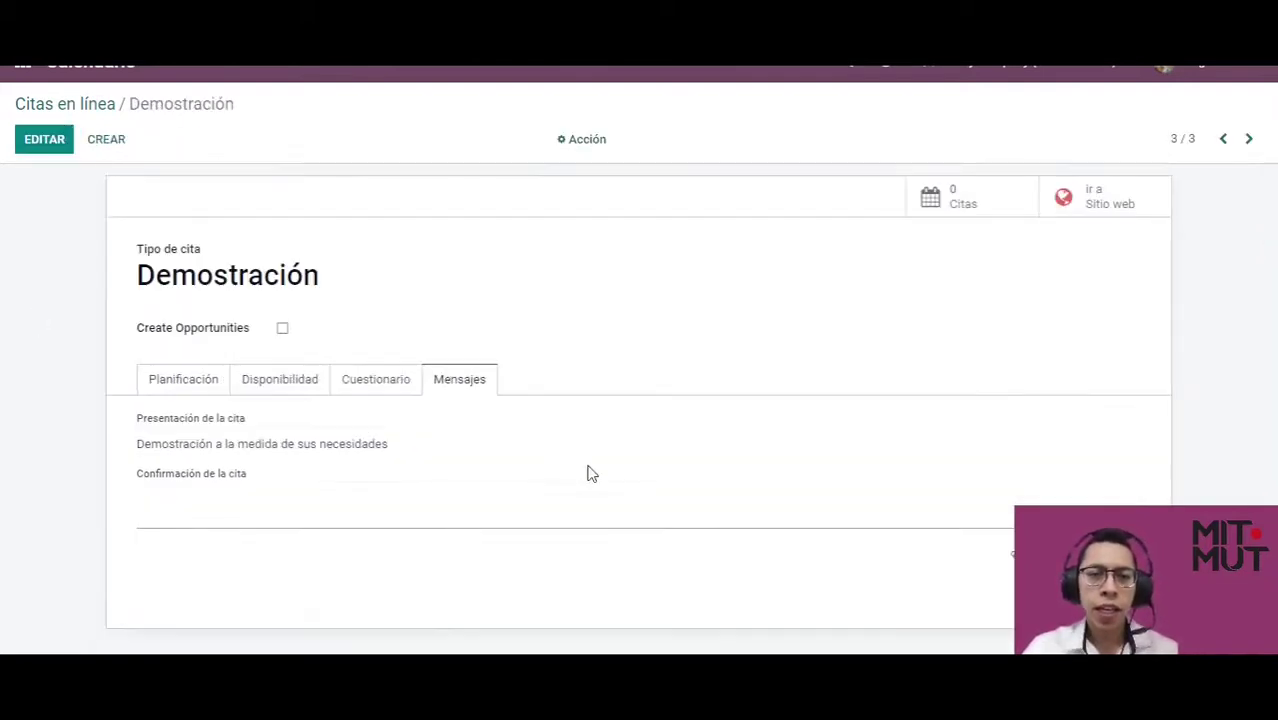
pyautogui.click(79, 106)
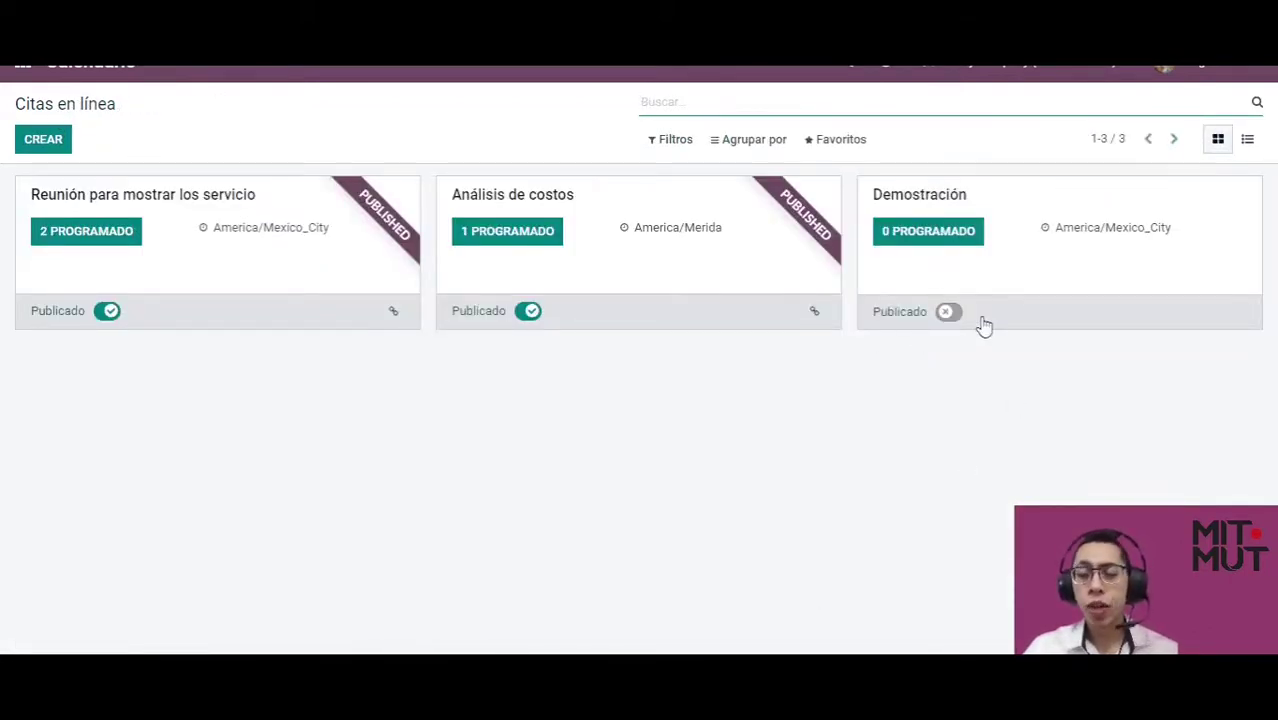
pyautogui.click(950, 313)
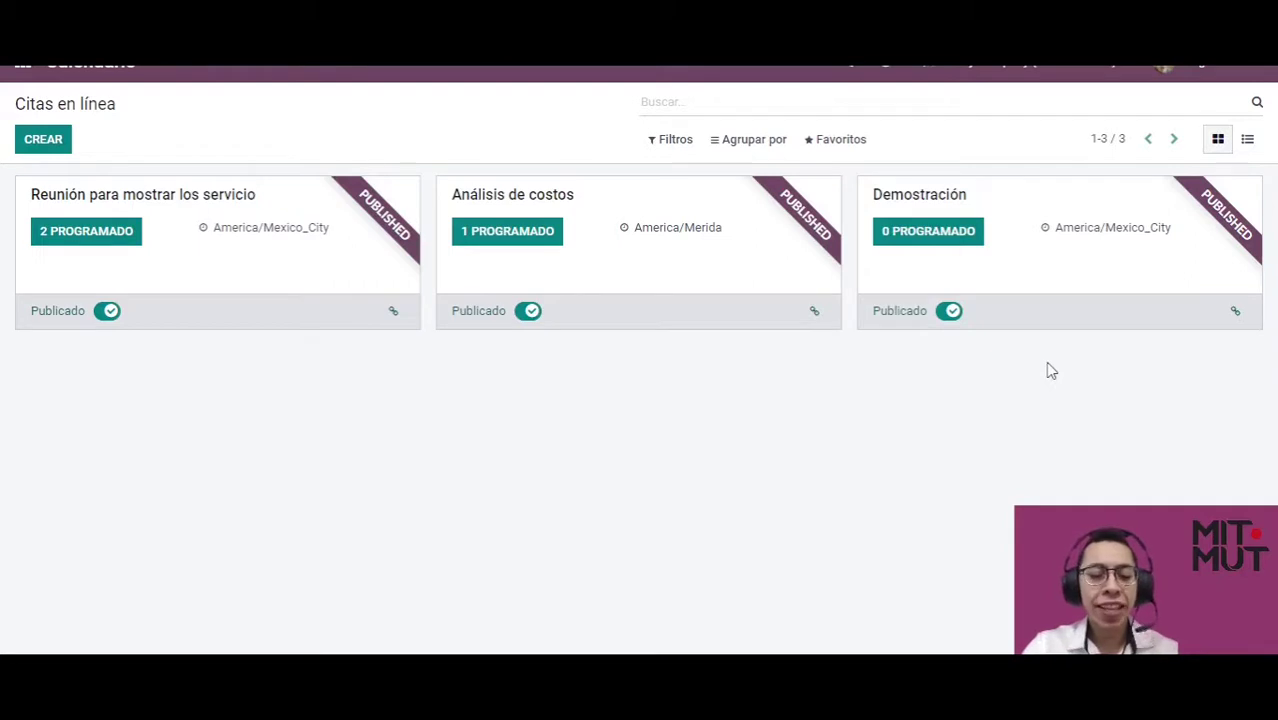
# Switch to the Sitio web app through a command search for "/sitio" and go to the public website.
pyautogui.hotkey('ctrl', 'k')
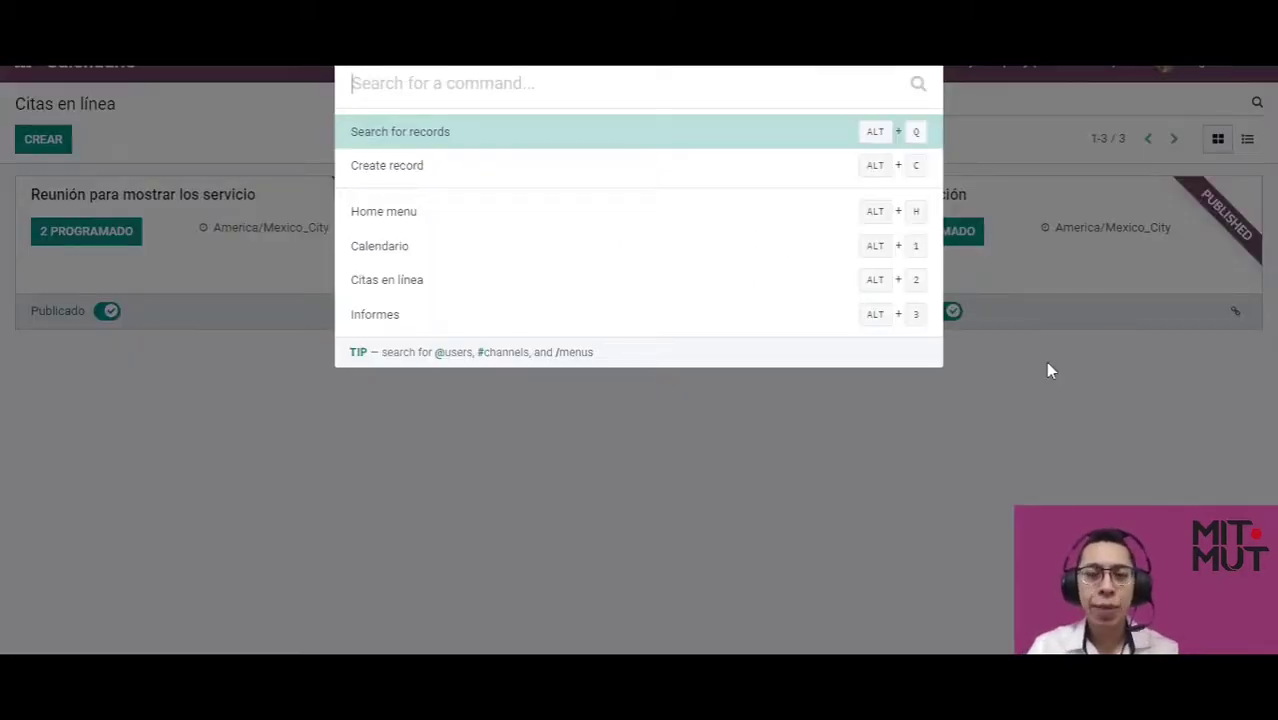
pyautogui.write('/')
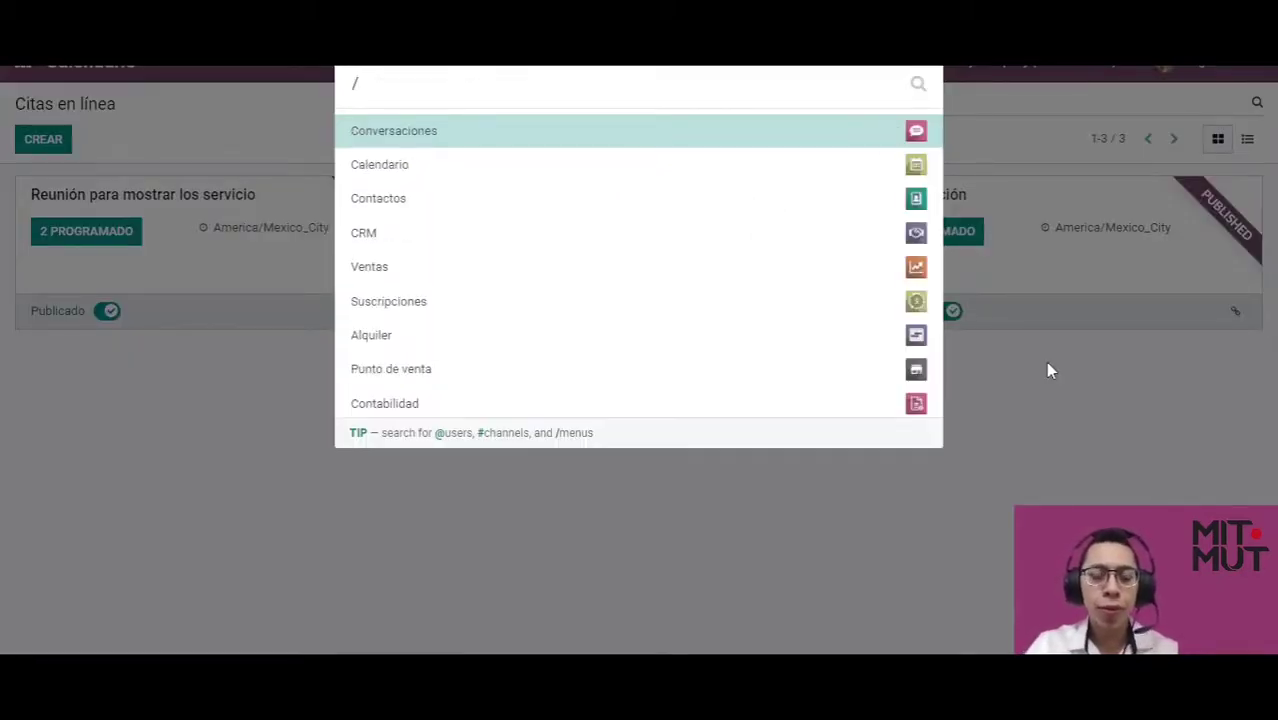
pyautogui.write('sitio')
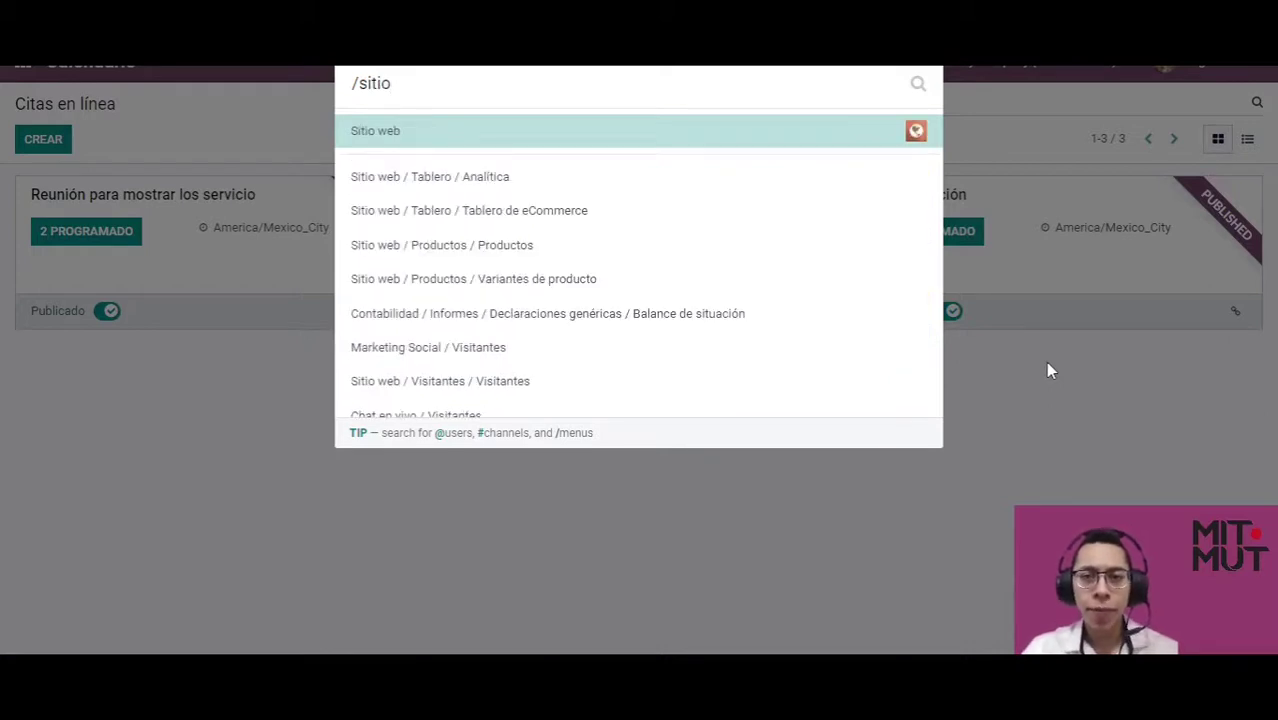
pyautogui.press('Return')
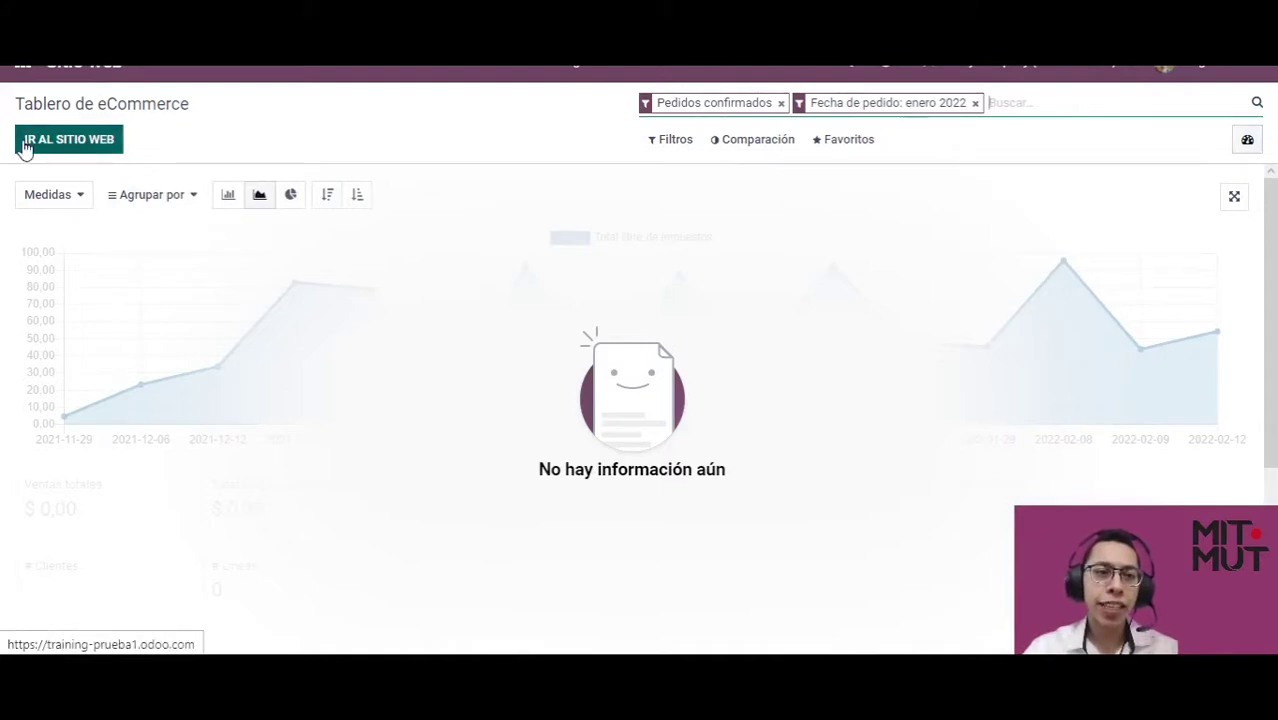
pyautogui.click(72, 148)
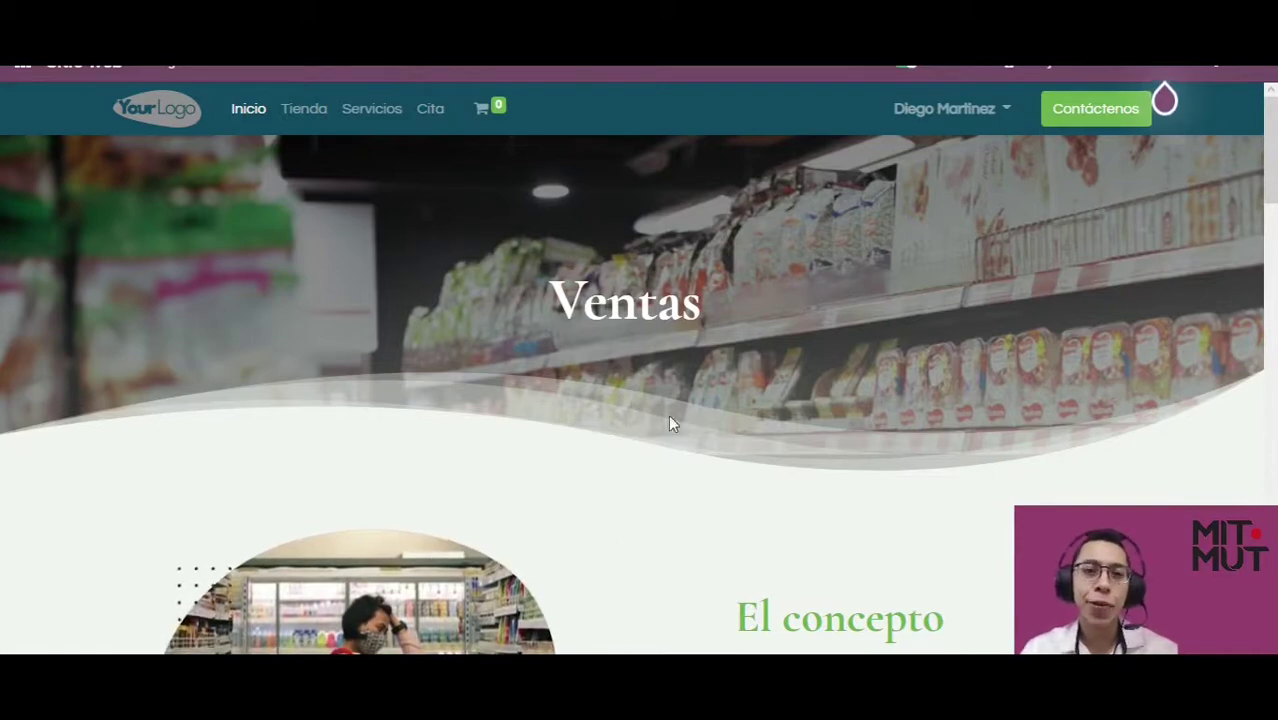
# Open the Demostración appointment from the website's Cita page.
pyautogui.scroll(-7, 670, 424)
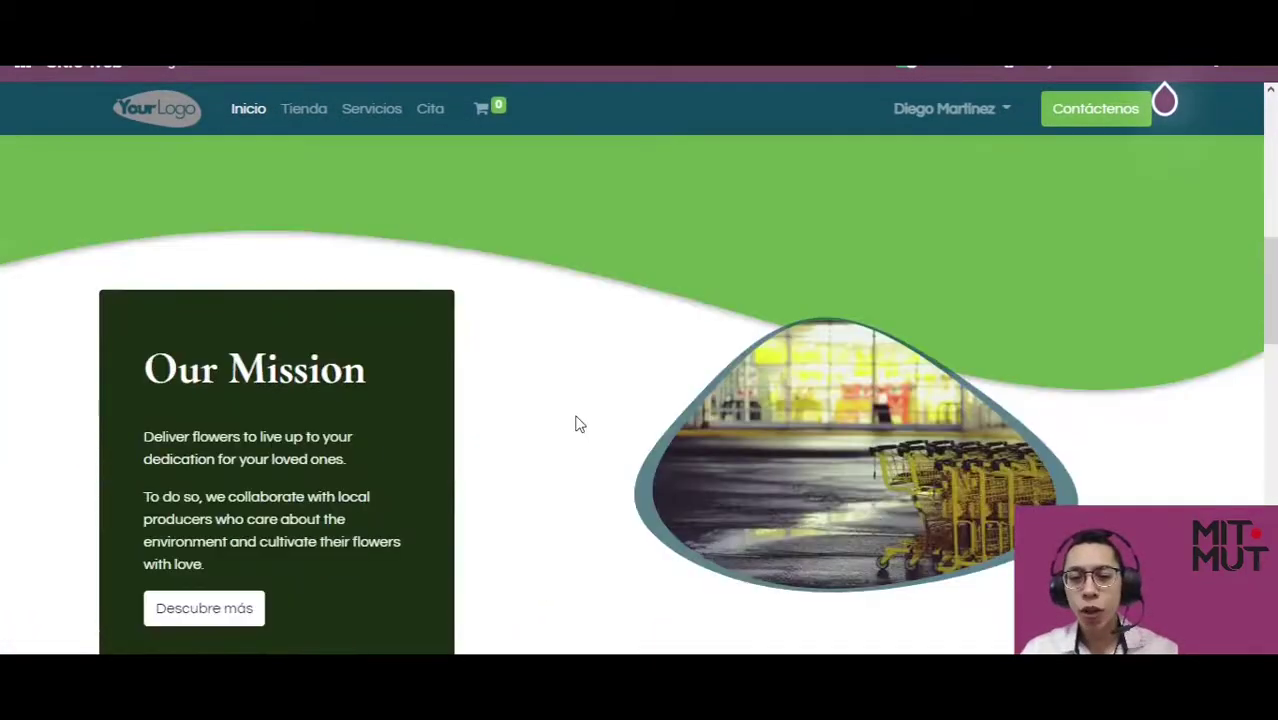
pyautogui.scroll(-7, 577, 424)
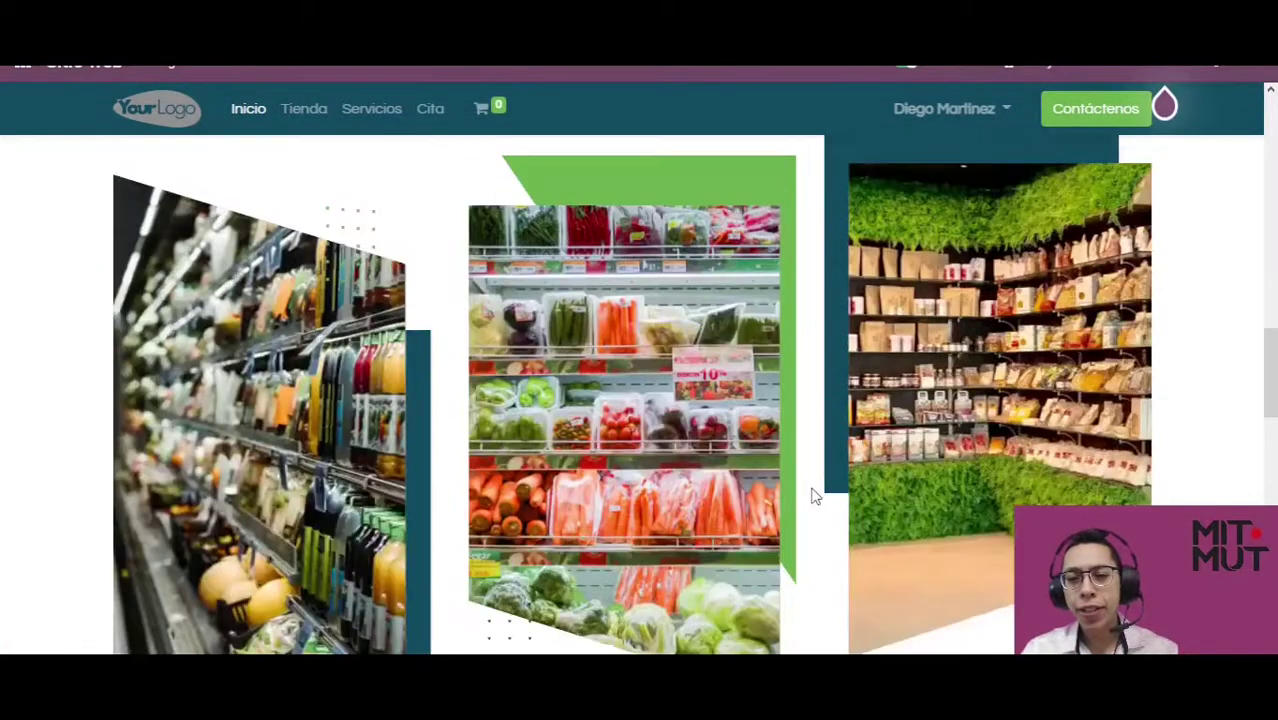
pyautogui.scroll(14, 813, 495)
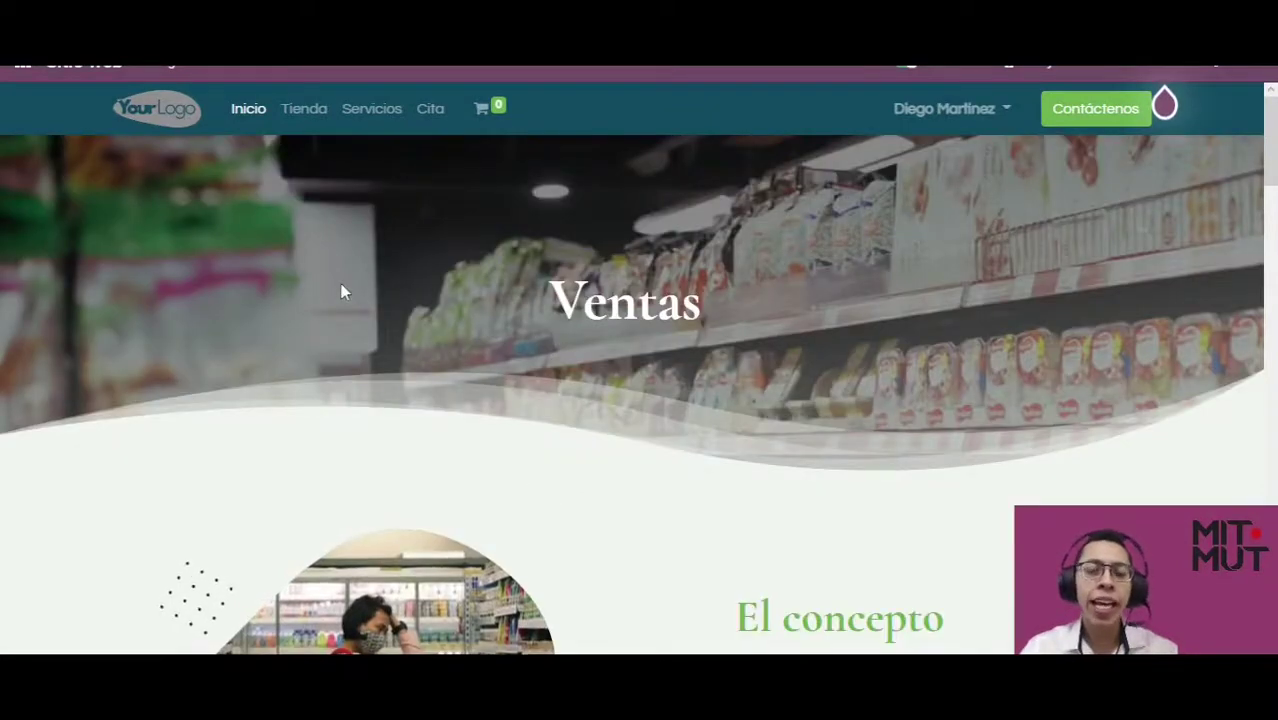
pyautogui.click(433, 112)
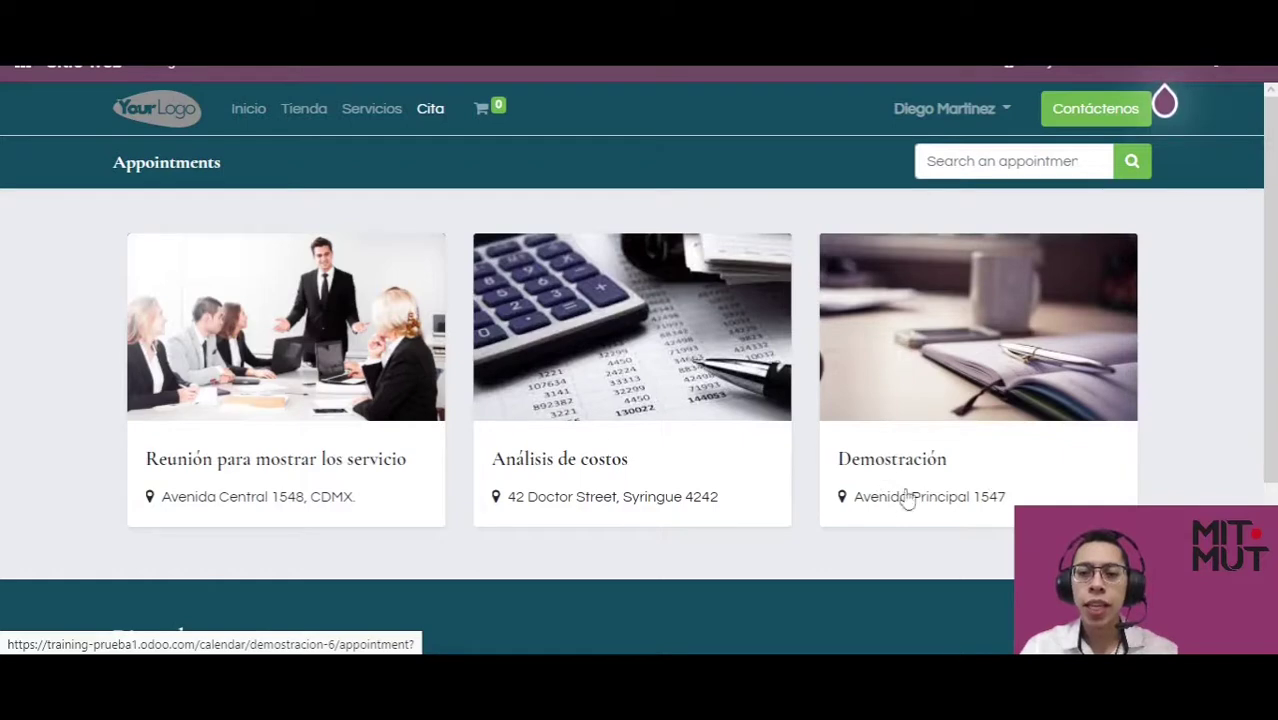
pyautogui.click(997, 398)
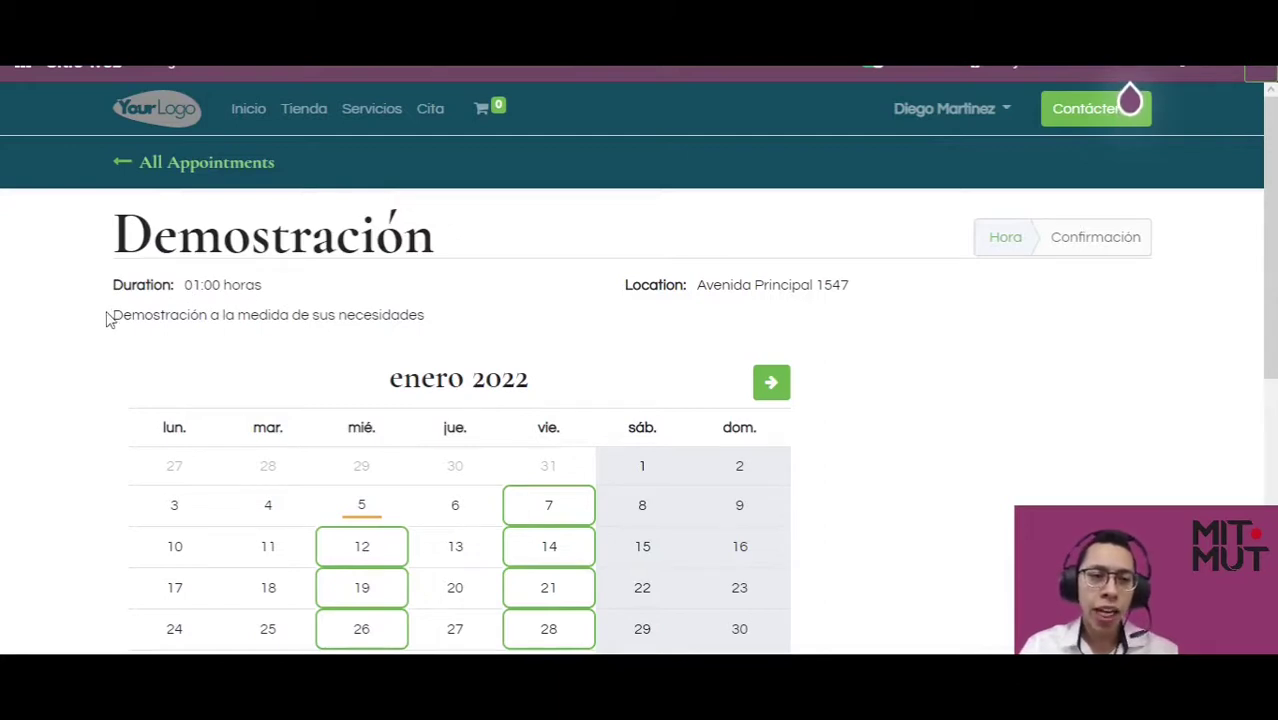
# Review the description, location and available January days on the Demostración booking page.
pyautogui.moveTo(114, 316); pyautogui.dragTo(430, 318)
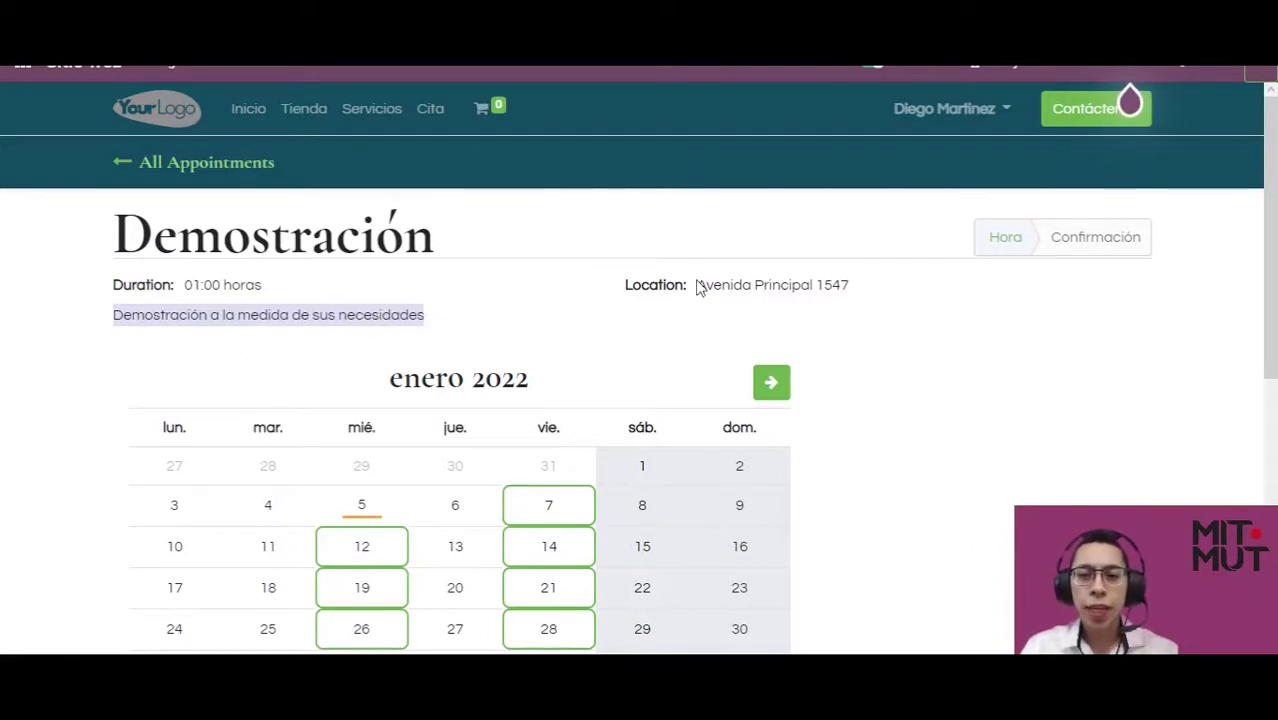
pyautogui.moveTo(699, 287); pyautogui.dragTo(853, 288)
pyautogui.click(865, 387)
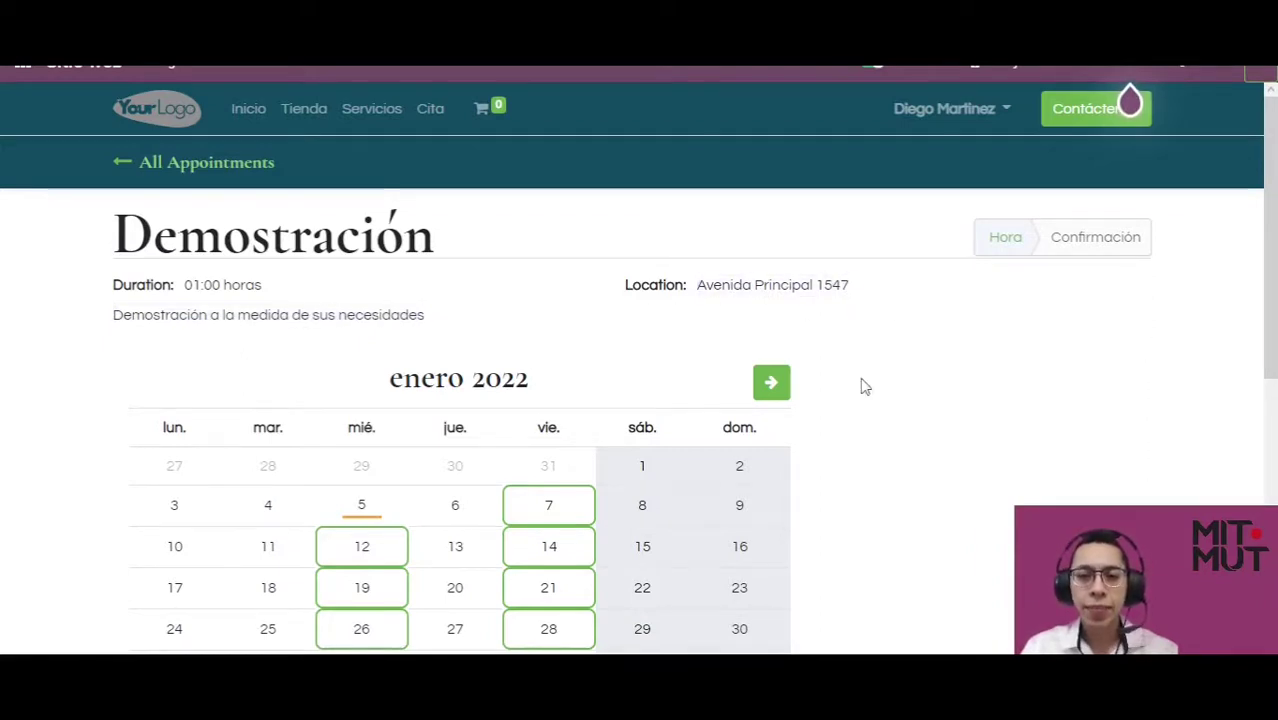
pyautogui.scroll(-1, 865, 387)
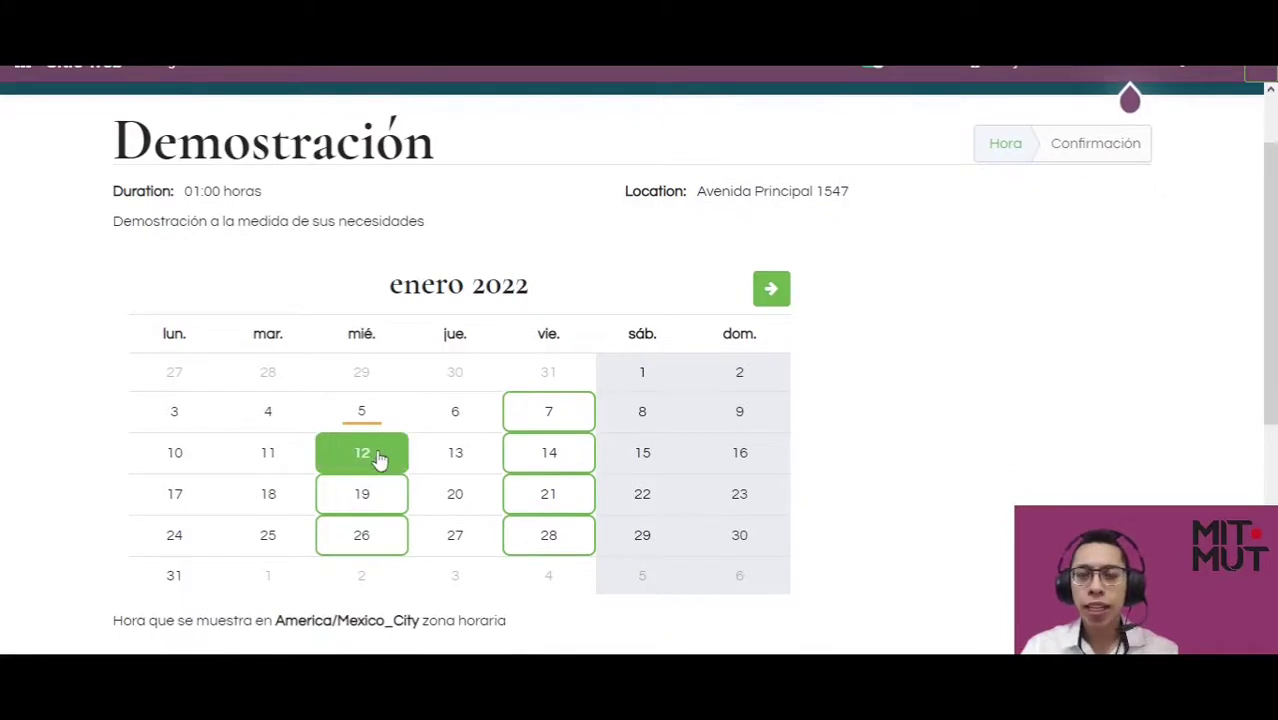